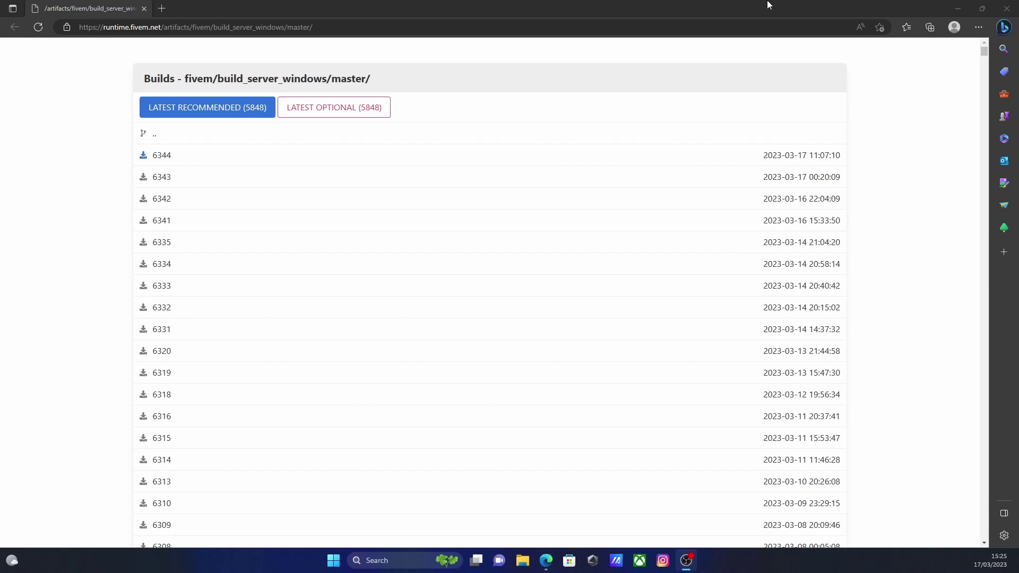
Step: Download the latest recommended Windows server build (5848), open the server (1).7z archive, and close the browser
{"action": "left_click", "coordinate": [214, 116]}
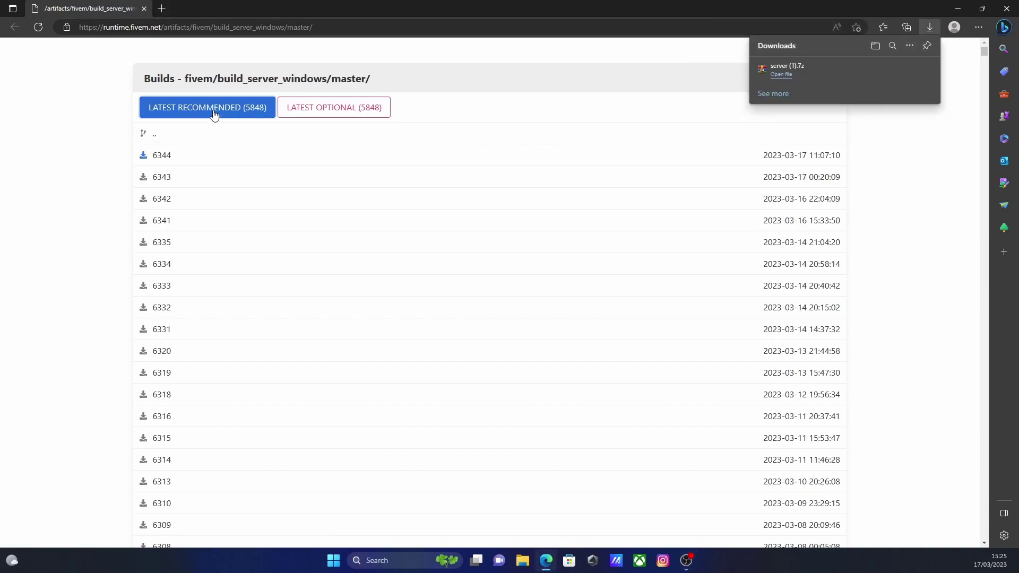
{"action": "left_click", "coordinate": [821, 76]}
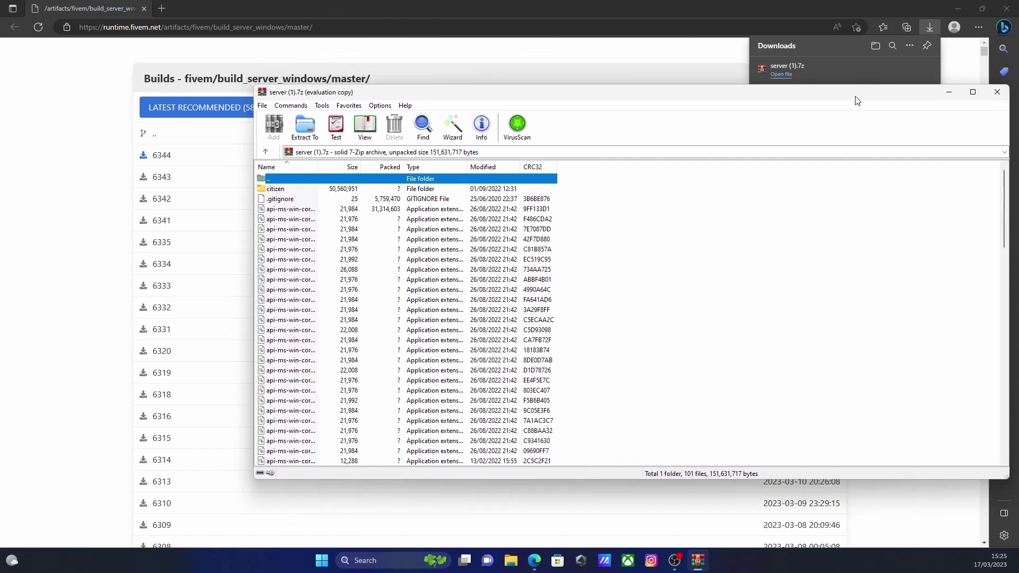
{"action": "left_click_drag", "start_coordinate": [865, 96], "coordinate": [872, 93]}
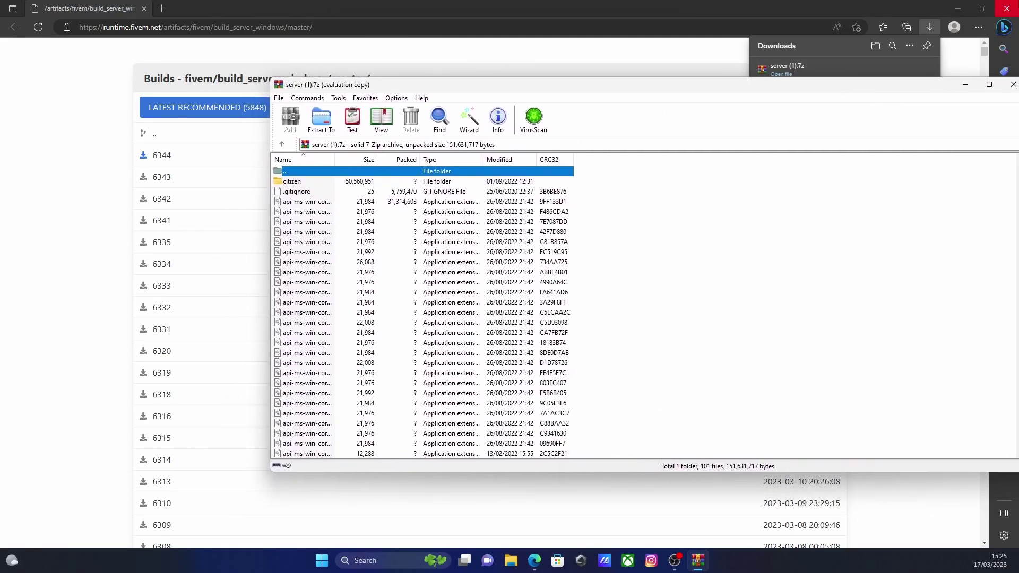
{"action": "left_click", "coordinate": [1006, 8]}
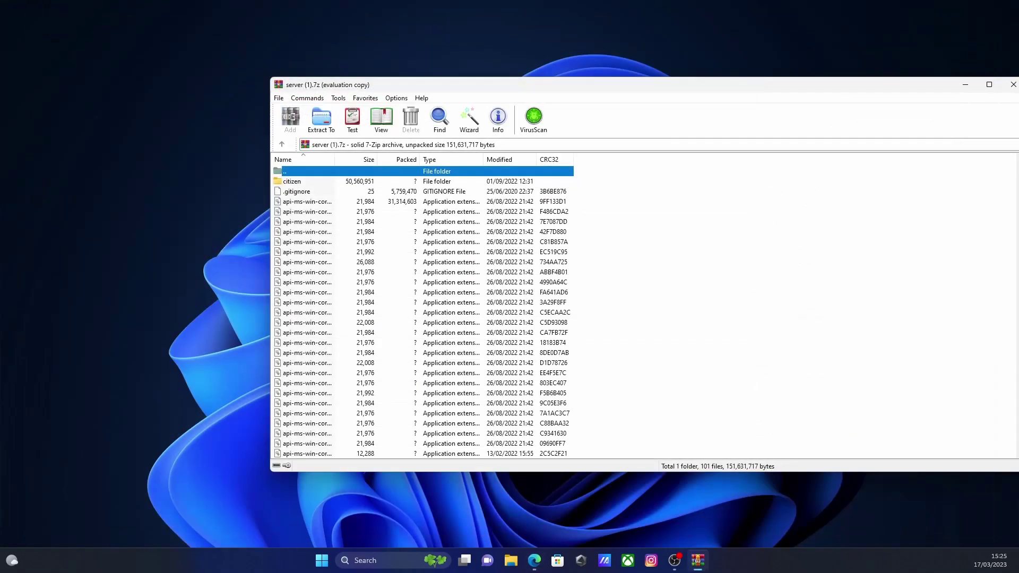
{"action": "left_click_drag", "start_coordinate": [509, 88], "coordinate": [832, 76]}
Step: Switch to File Explorer and create a folder named Testserver in Documents
{"action": "left_click", "coordinate": [513, 563]}
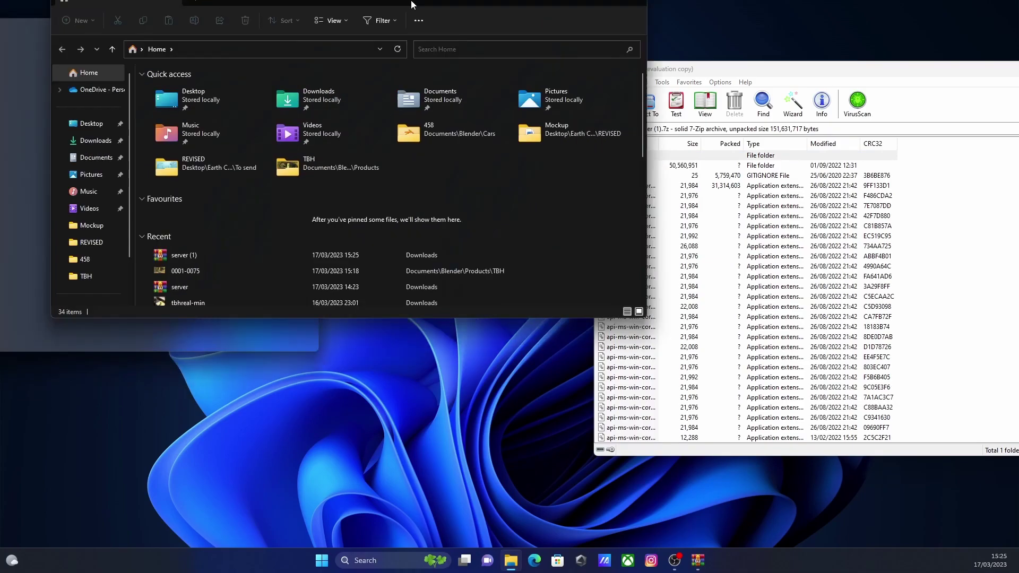
{"action": "left_click_drag", "start_coordinate": [414, 10], "coordinate": [384, 94]}
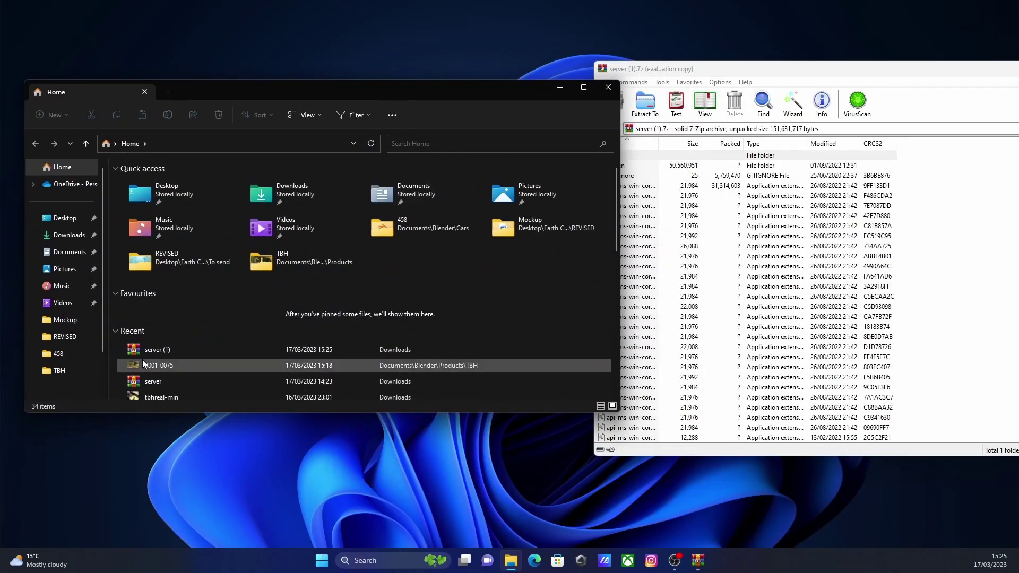
{"action": "left_click", "coordinate": [72, 252]}
{"action": "right_click", "coordinate": [238, 363]}
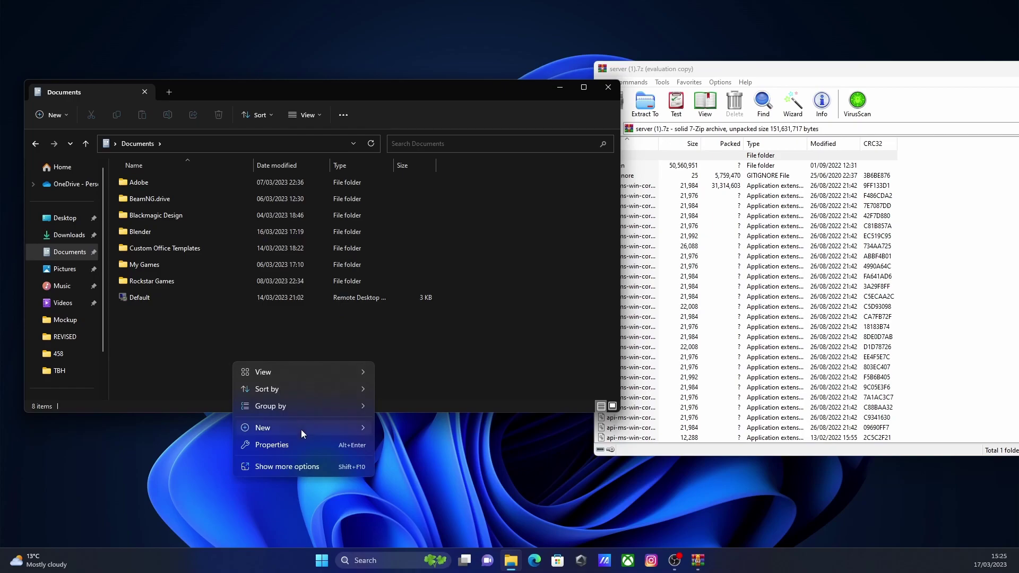
{"action": "mouse_move", "coordinate": [300, 431]}
{"action": "left_click", "coordinate": [390, 239]}
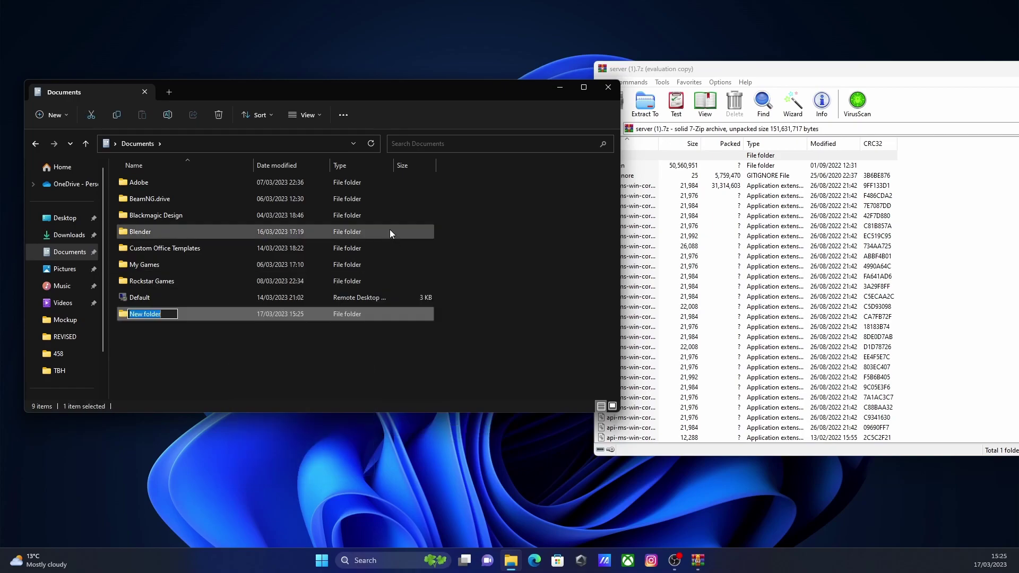
{"action": "key", "text": "Return"}
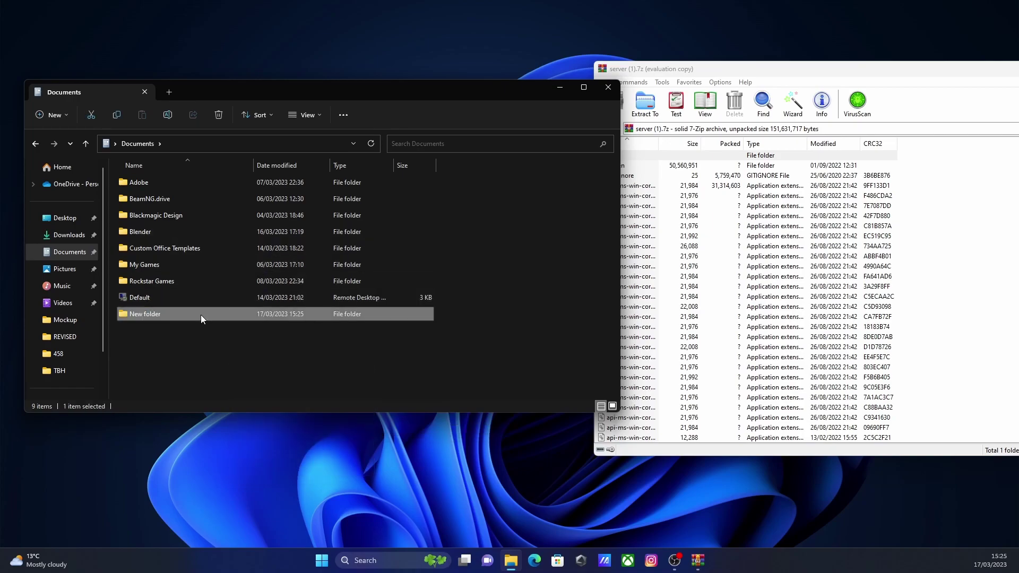
{"action": "key", "text": "F2"}
{"action": "type", "text": "Testserver"}
{"action": "key", "text": "Return"}
Step: Create a folder named Server inside the Testserver folder
{"action": "double_click", "coordinate": [253, 318]}
{"action": "right_click", "coordinate": [239, 257]}
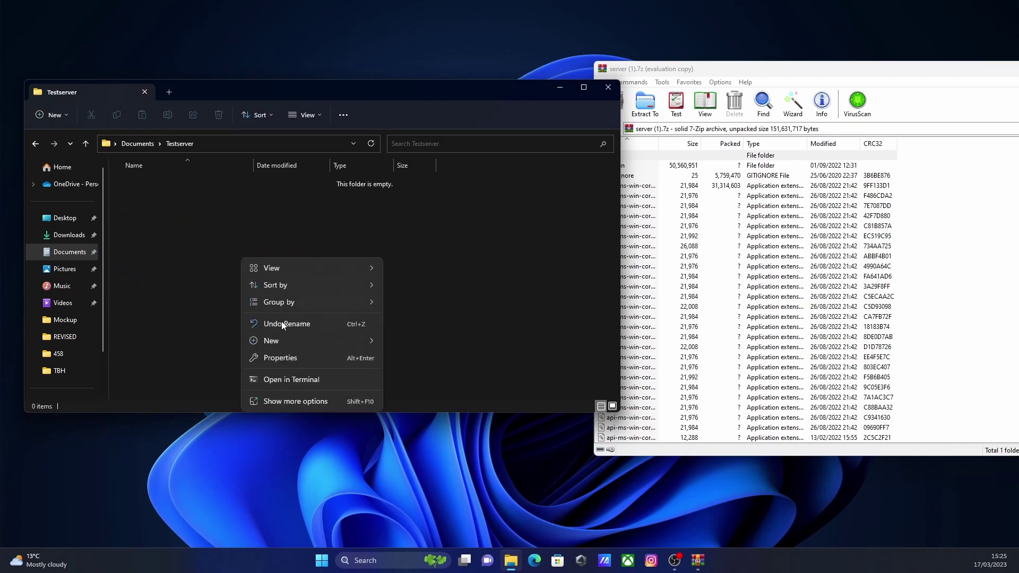
{"action": "mouse_move", "coordinate": [295, 342]}
{"action": "left_click", "coordinate": [407, 341]}
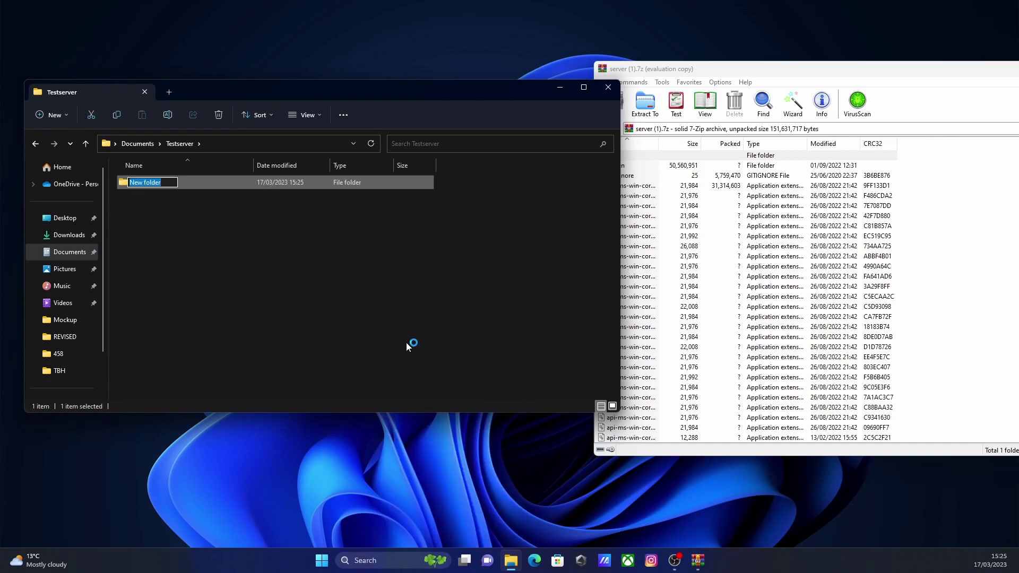
{"action": "type", "text": "Server"}
{"action": "key", "text": "Return"}
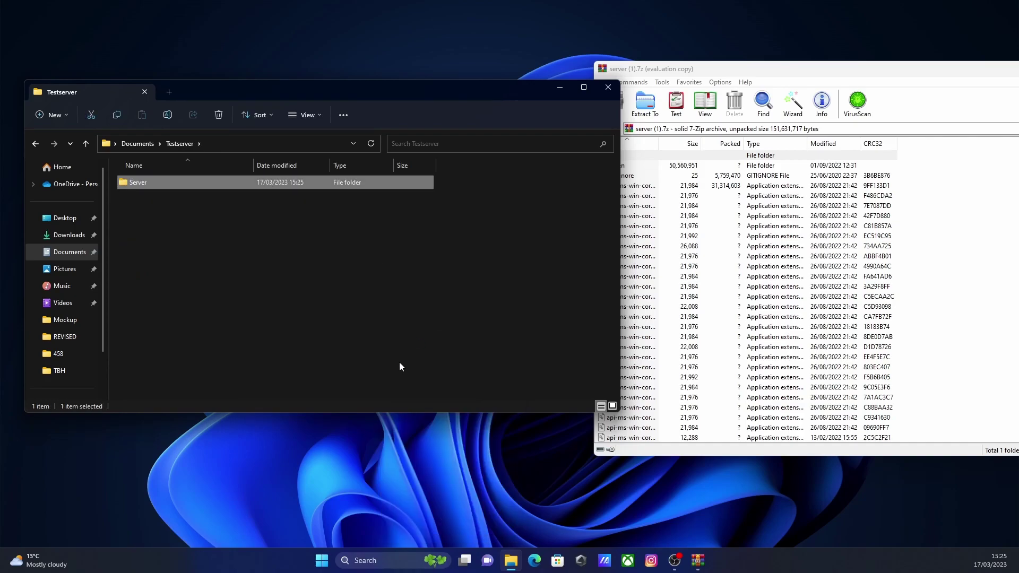
Step: Extract the entire contents of server (1).7z into the Server folder and close the archive
{"action": "double_click", "coordinate": [171, 186]}
{"action": "left_click_drag", "start_coordinate": [387, 82], "coordinate": [362, 74]}
{"action": "left_click", "coordinate": [763, 308]}
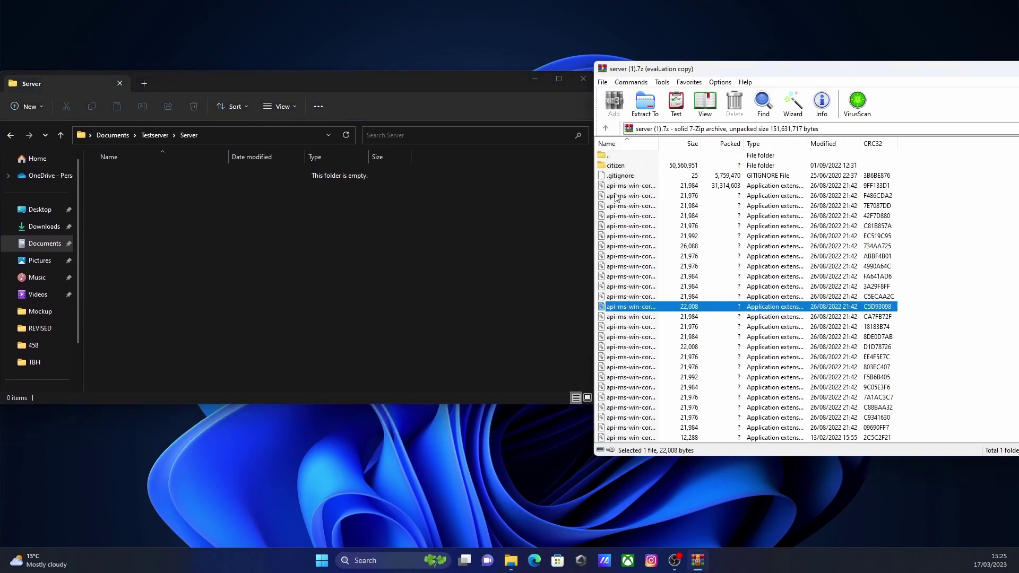
{"action": "key", "text": "ctrl+a"}
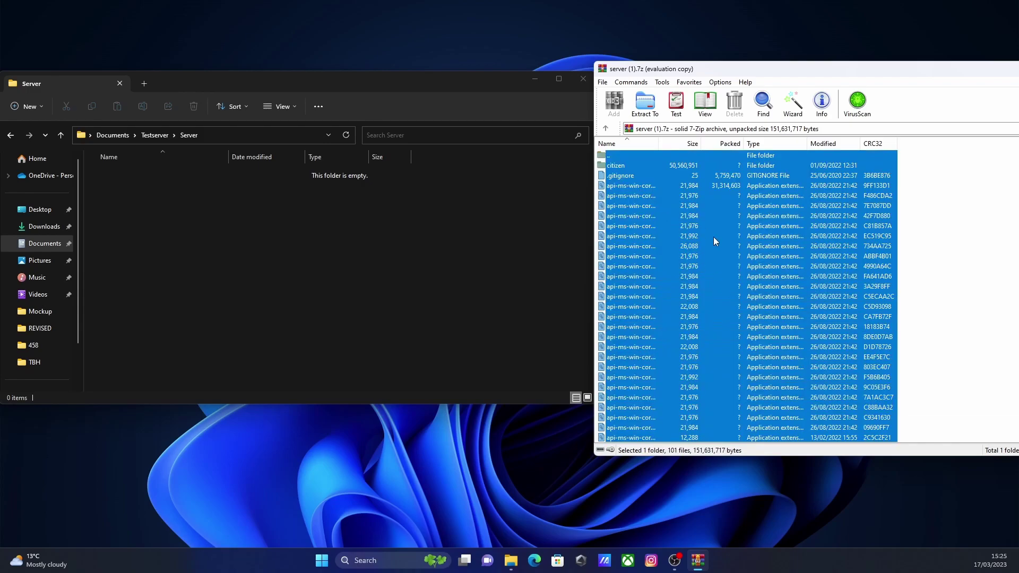
{"action": "left_click_drag", "start_coordinate": [725, 260], "coordinate": [342, 266]}
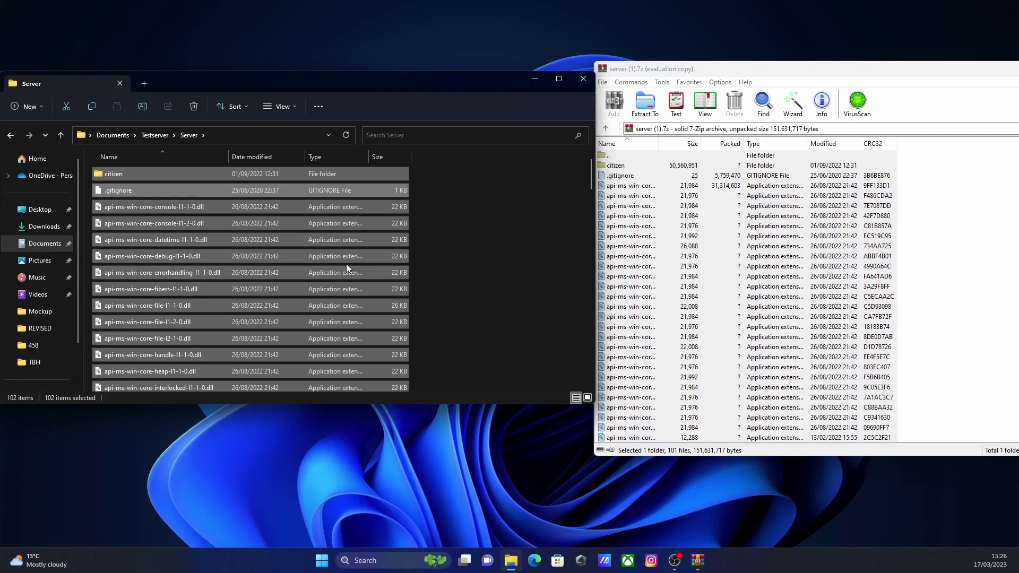
{"action": "left_click_drag", "start_coordinate": [678, 67], "coordinate": [219, 113]}
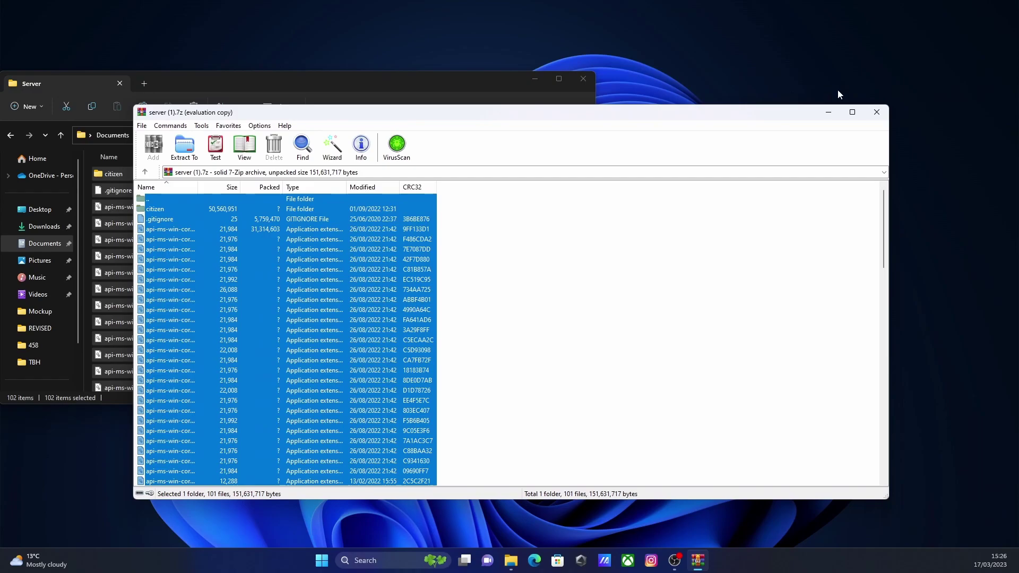
{"action": "left_click", "coordinate": [876, 111]}
Step: Launch the FXServer application from the Server folder
{"action": "scroll", "coordinate": [286, 280], "scroll_direction": "down", "scroll_amount": 3}
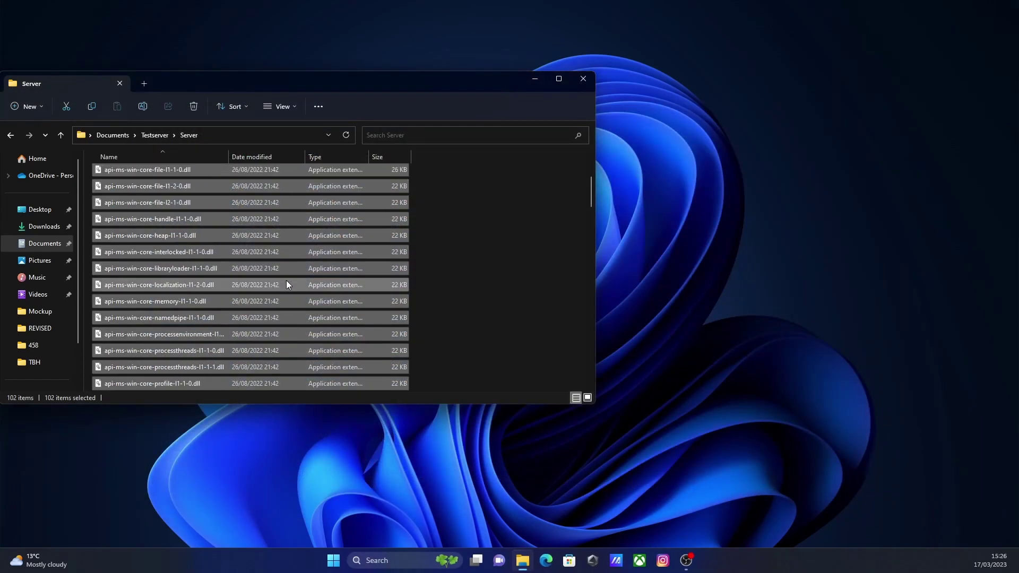
{"action": "scroll", "coordinate": [286, 280], "scroll_direction": "down", "scroll_amount": 7}
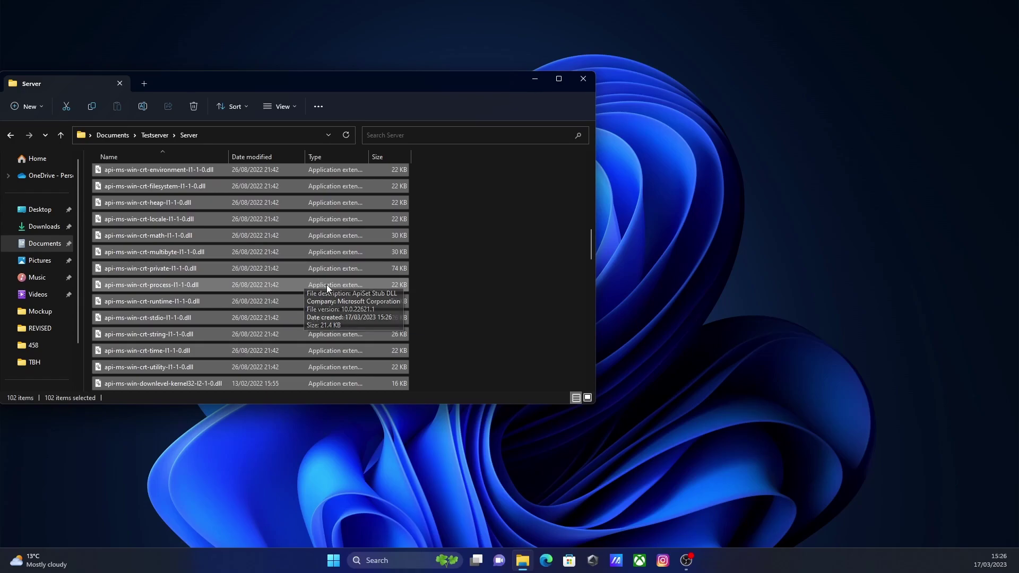
{"action": "scroll", "coordinate": [326, 278], "scroll_direction": "down", "scroll_amount": 2}
{"action": "left_click", "coordinate": [328, 281]}
{"action": "scroll", "coordinate": [330, 285], "scroll_direction": "down", "scroll_amount": 7}
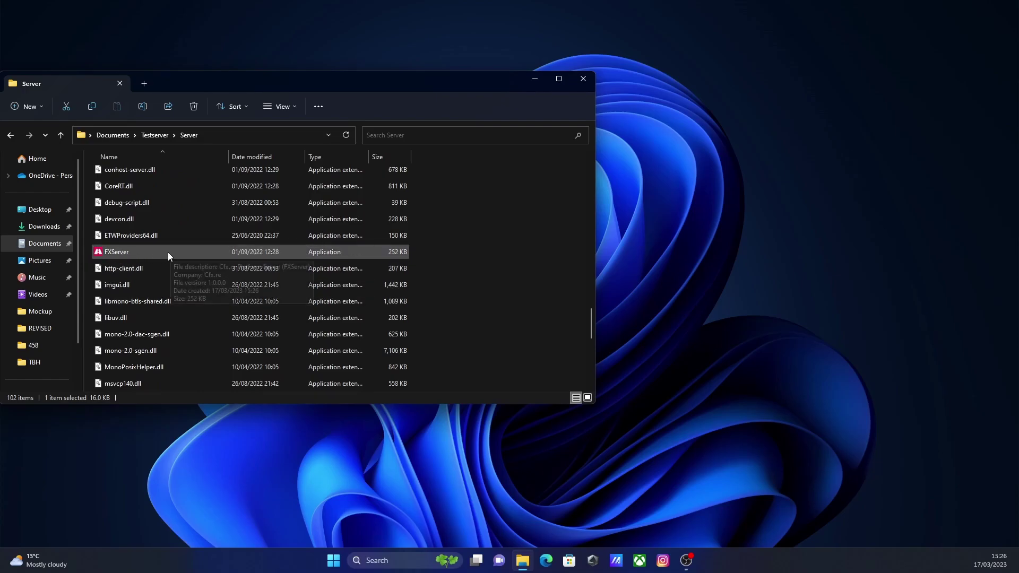
{"action": "double_click", "coordinate": [164, 251]}
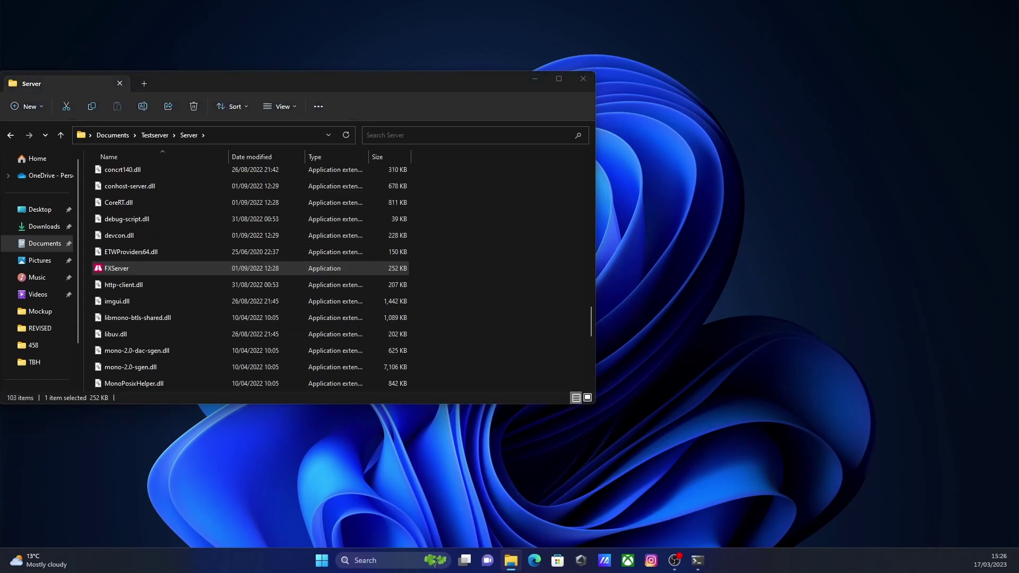
{"action": "left_click_drag", "start_coordinate": [672, 84], "coordinate": [644, 75]}
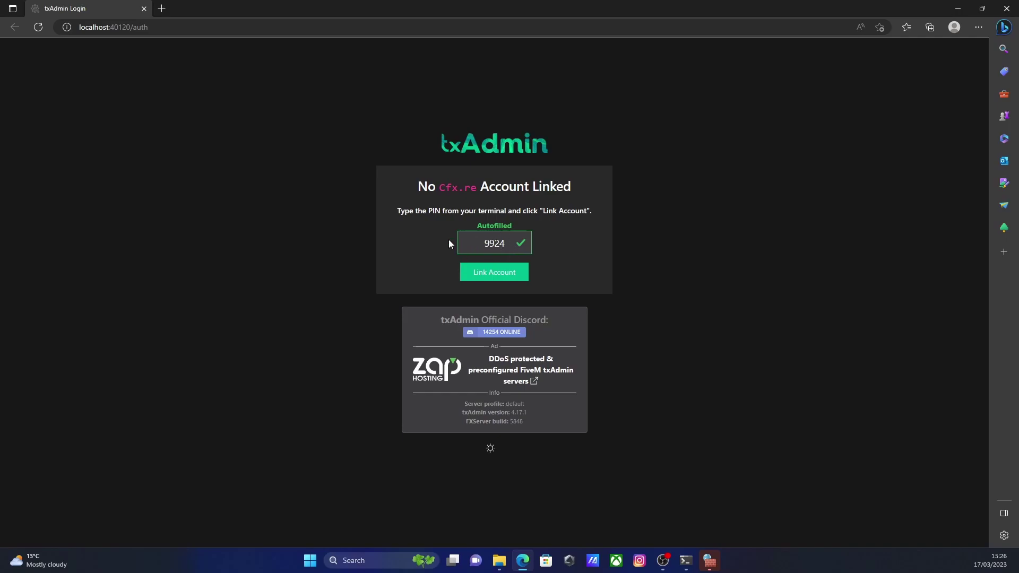
Step: Link the Cfx.re account to txAdmin and create the master account with a confirmed backup password, accepting the terms and license
{"action": "left_click", "coordinate": [516, 269]}
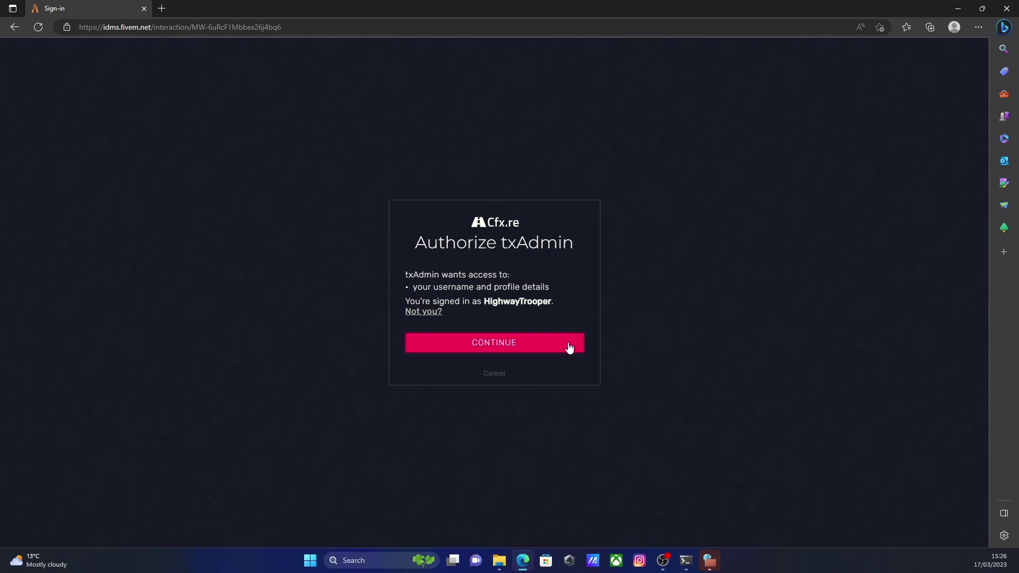
{"action": "left_click", "coordinate": [507, 339]}
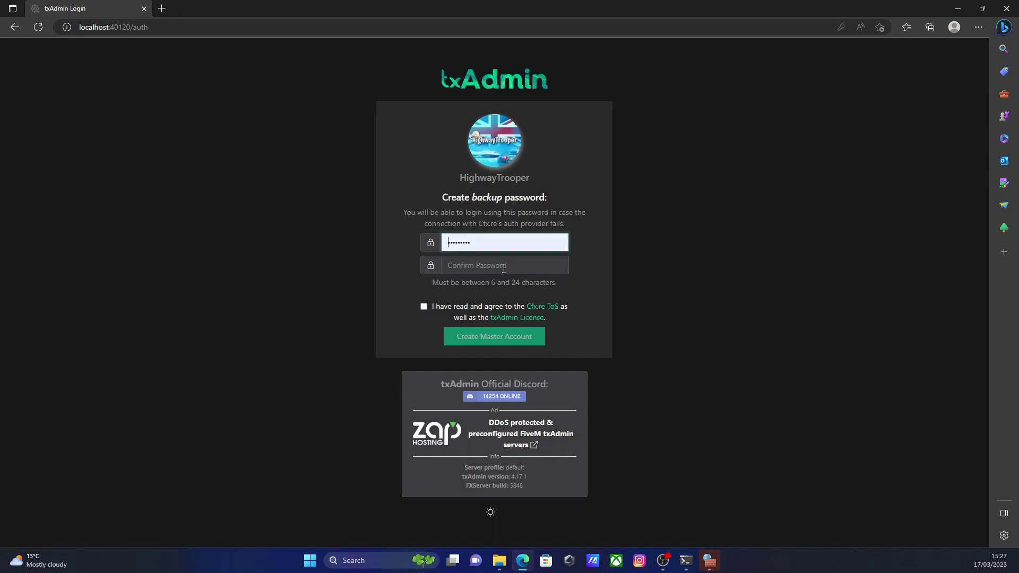
{"action": "left_click", "coordinate": [500, 267]}
{"action": "left_click", "coordinate": [506, 300]}
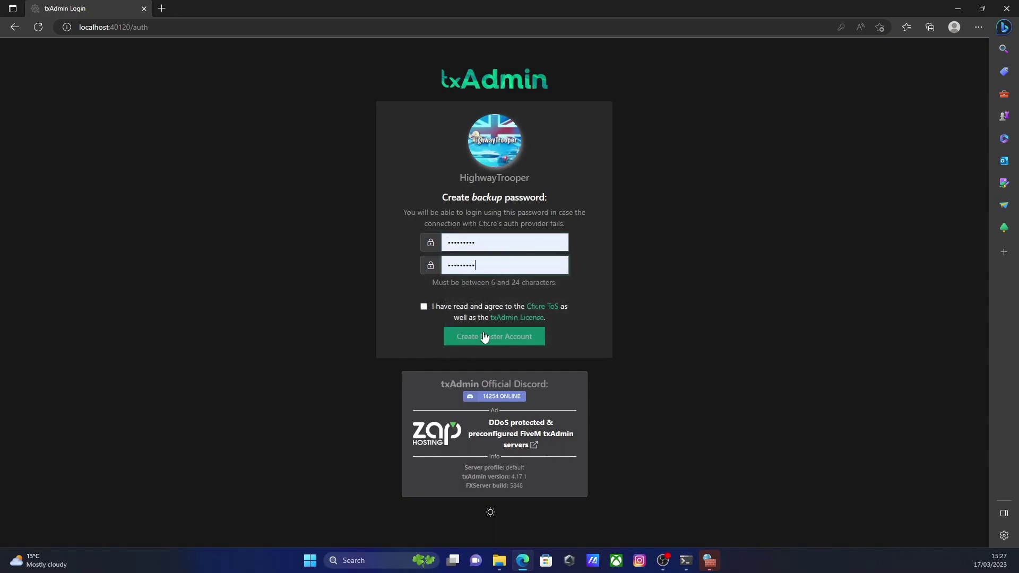
{"action": "left_click", "coordinate": [439, 307]}
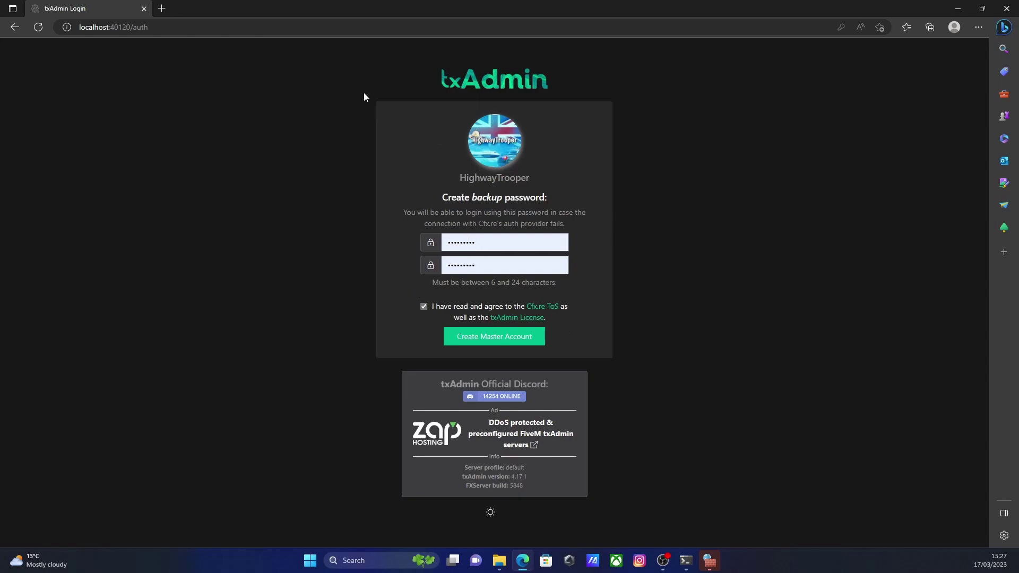
{"action": "left_click", "coordinate": [498, 339]}
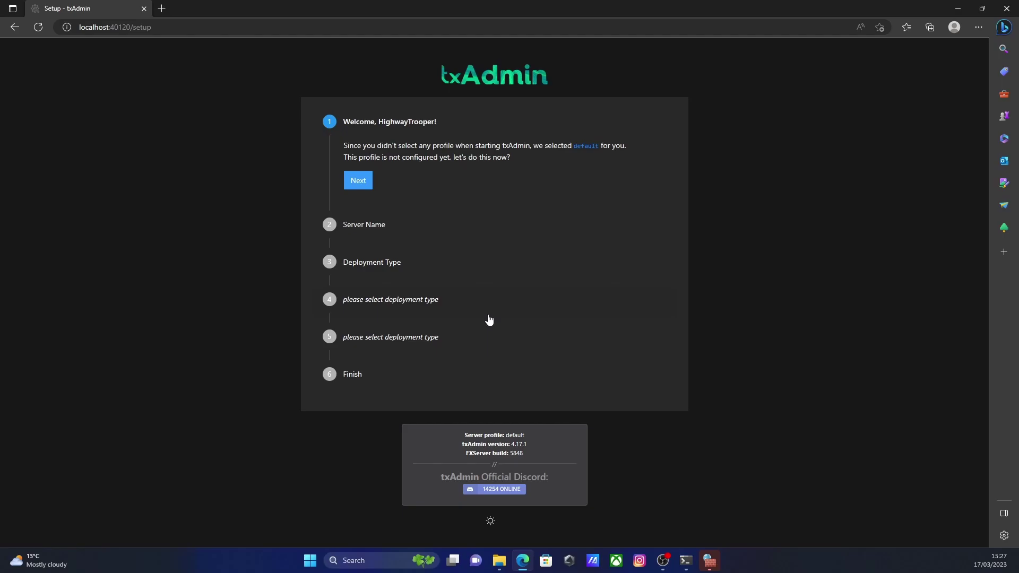
Step: Start the txAdmin profile setup and set the server name to Testserver
{"action": "left_click", "coordinate": [358, 180]}
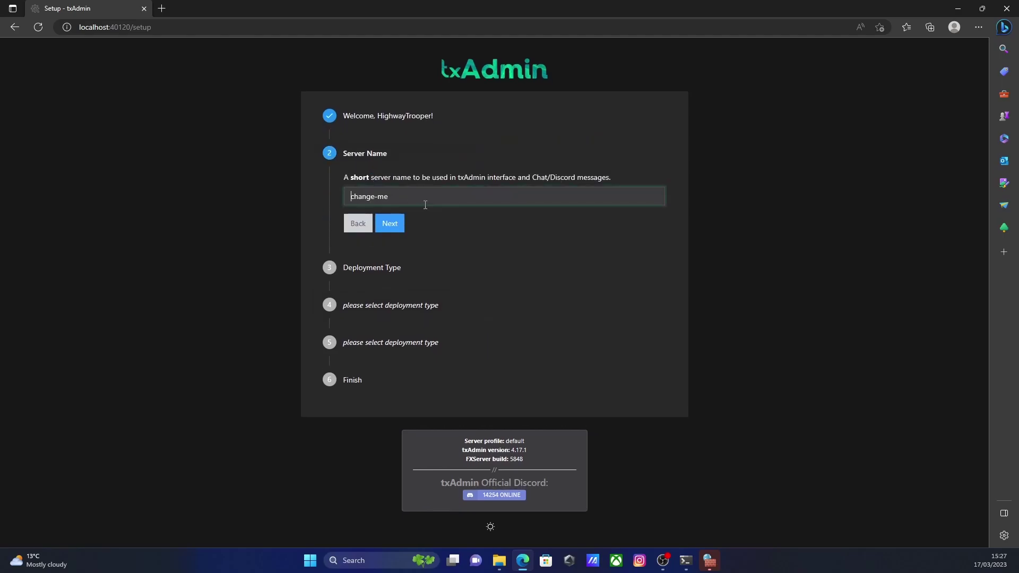
{"action": "left_click_drag", "start_coordinate": [425, 205], "coordinate": [331, 208]}
{"action": "type", "text": "estserver"}
{"action": "left_click", "coordinate": [391, 225]}
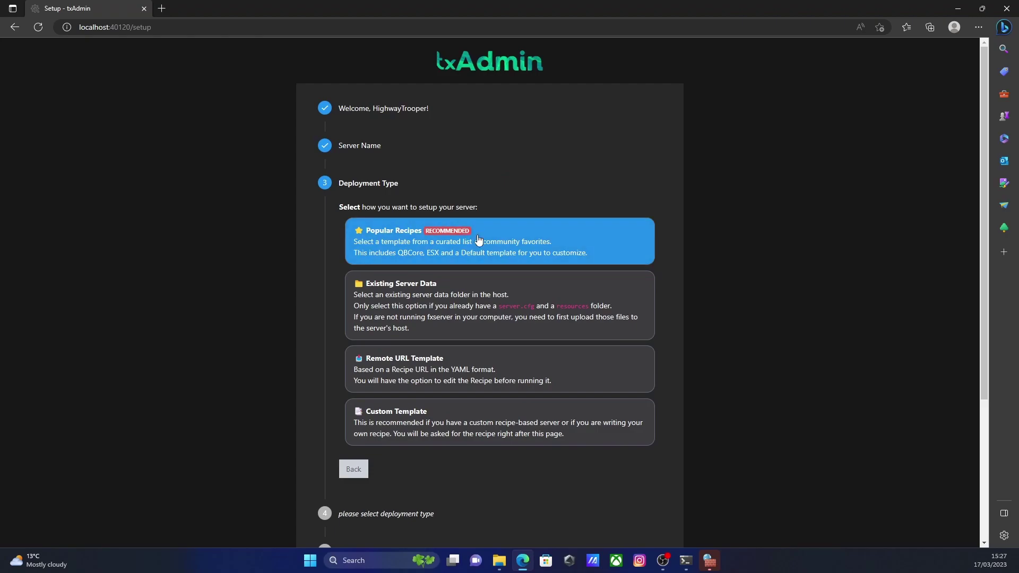
Step: Choose the Popular Recipes deployment with the QBCore Framework template and save the suggested data location
{"action": "left_click", "coordinate": [394, 239]}
{"action": "scroll", "coordinate": [608, 138], "scroll_direction": "down", "scroll_amount": 1}
{"action": "scroll", "coordinate": [609, 138], "scroll_direction": "down", "scroll_amount": 1}
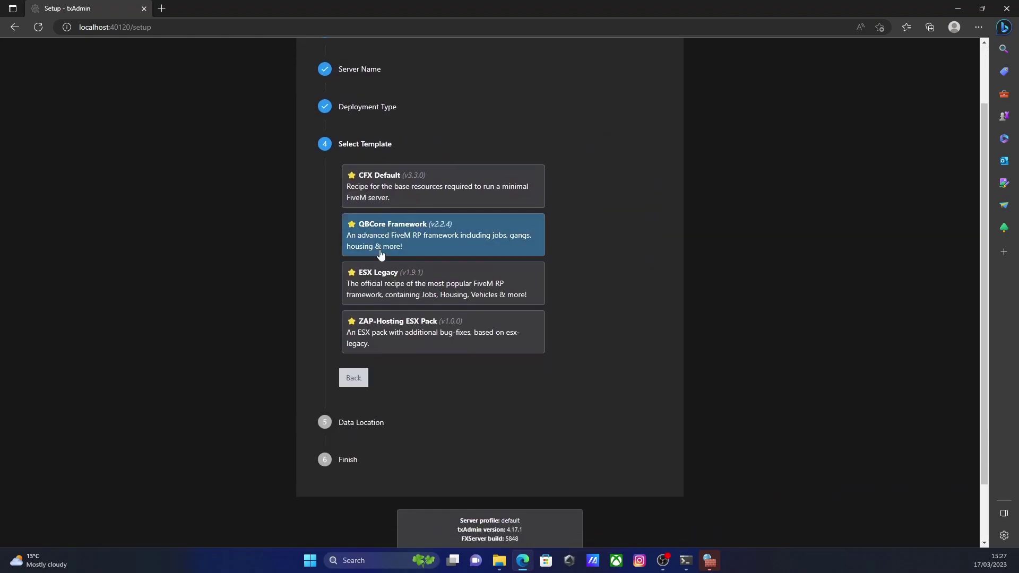
{"action": "left_click", "coordinate": [474, 249]}
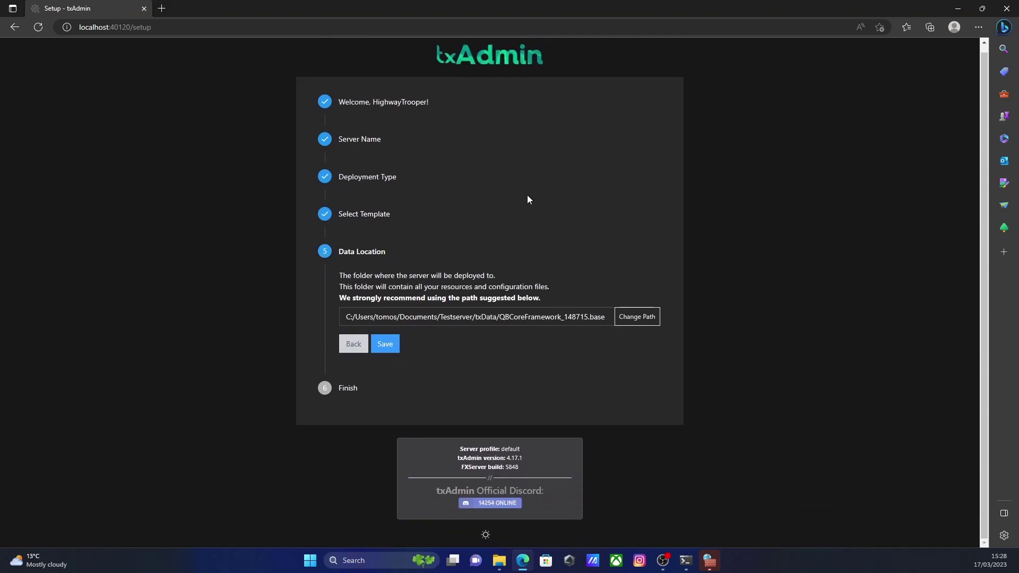
{"action": "left_click", "coordinate": [380, 345]}
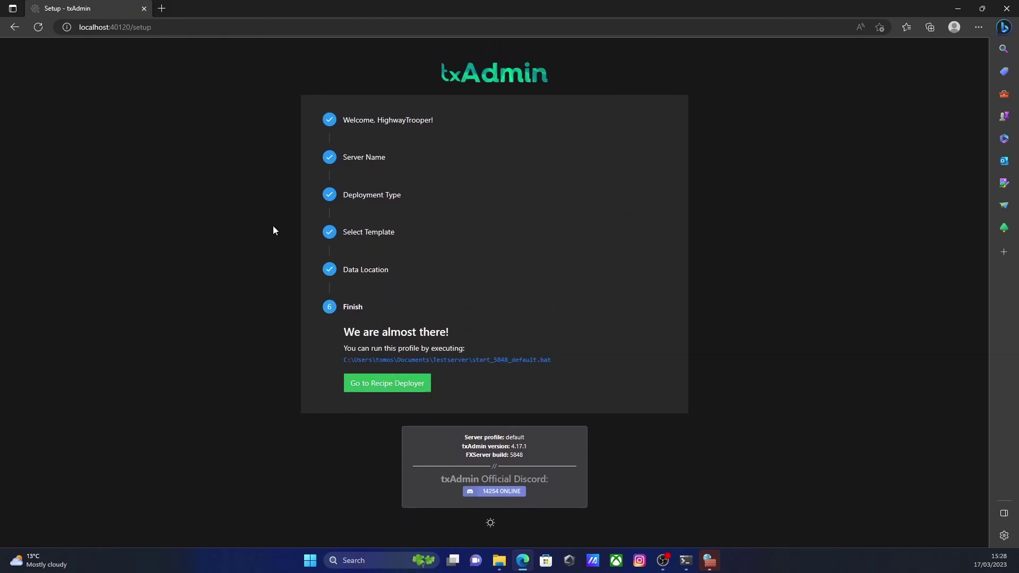
Step: Open the recipe deployer, review the QBCore Framework recipe, and continue to the input parameters
{"action": "left_click", "coordinate": [393, 384]}
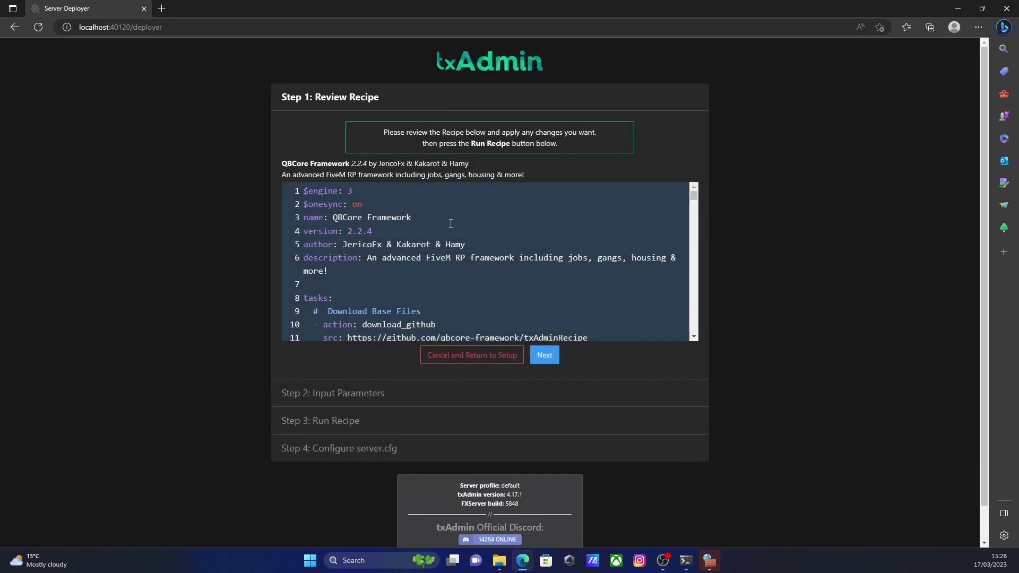
{"action": "scroll", "coordinate": [450, 223], "scroll_direction": "down", "scroll_amount": 1}
{"action": "scroll", "coordinate": [413, 233], "scroll_direction": "up", "scroll_amount": 1}
{"action": "scroll", "coordinate": [345, 244], "scroll_direction": "down", "scroll_amount": 2}
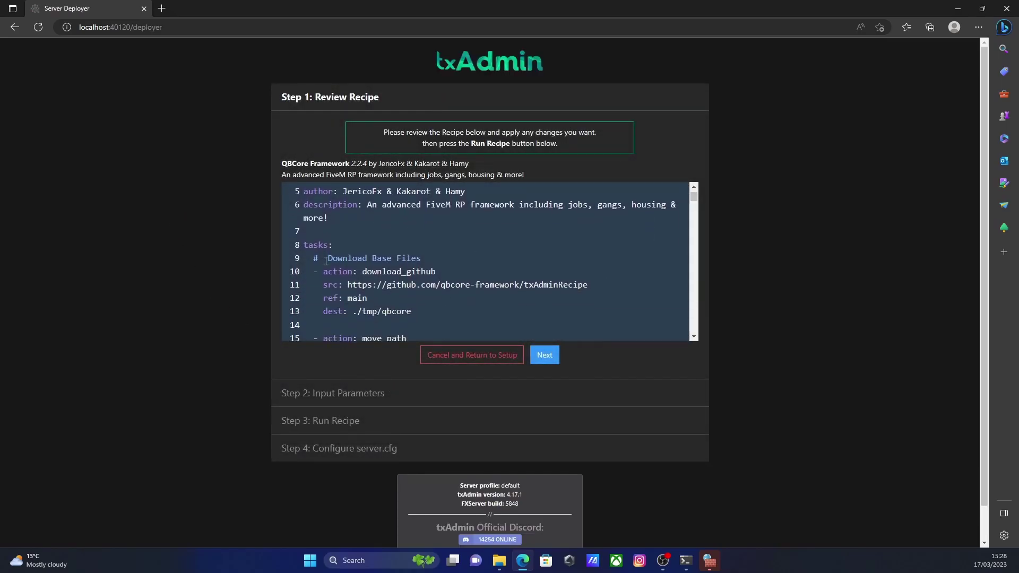
{"action": "scroll", "coordinate": [361, 249], "scroll_direction": "down", "scroll_amount": 15}
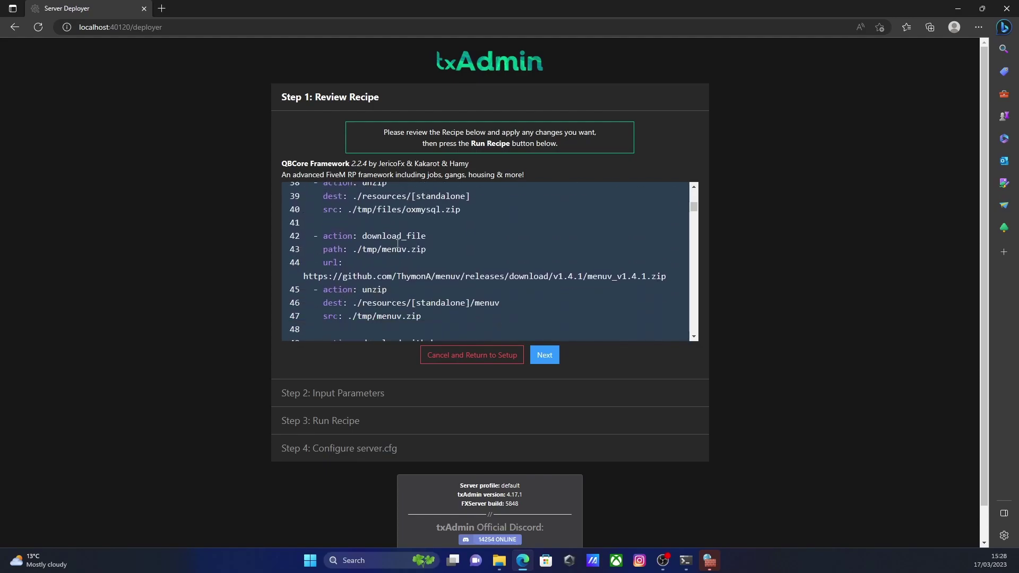
{"action": "scroll", "coordinate": [398, 243], "scroll_direction": "down", "scroll_amount": 6}
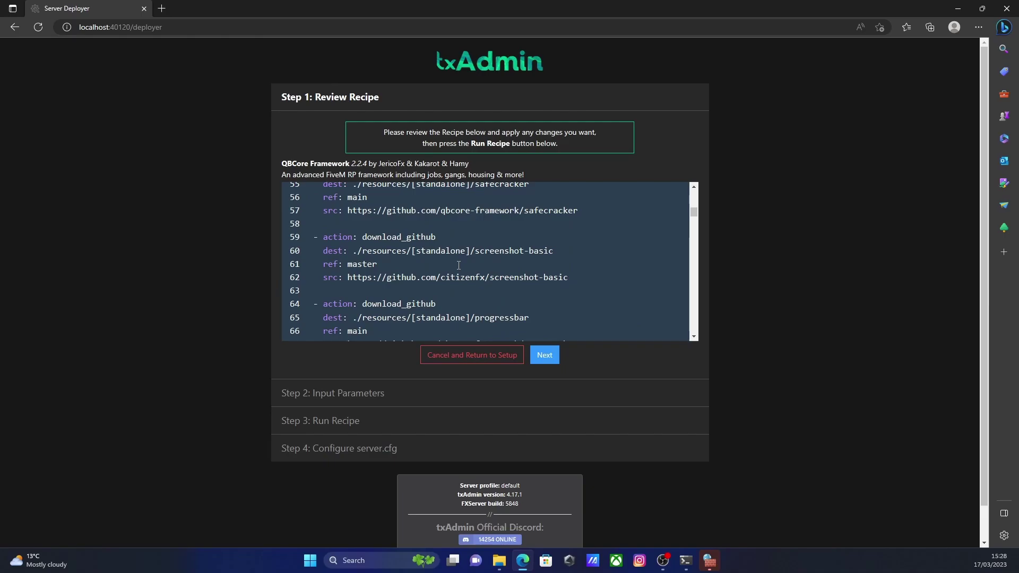
{"action": "left_click", "coordinate": [551, 358]}
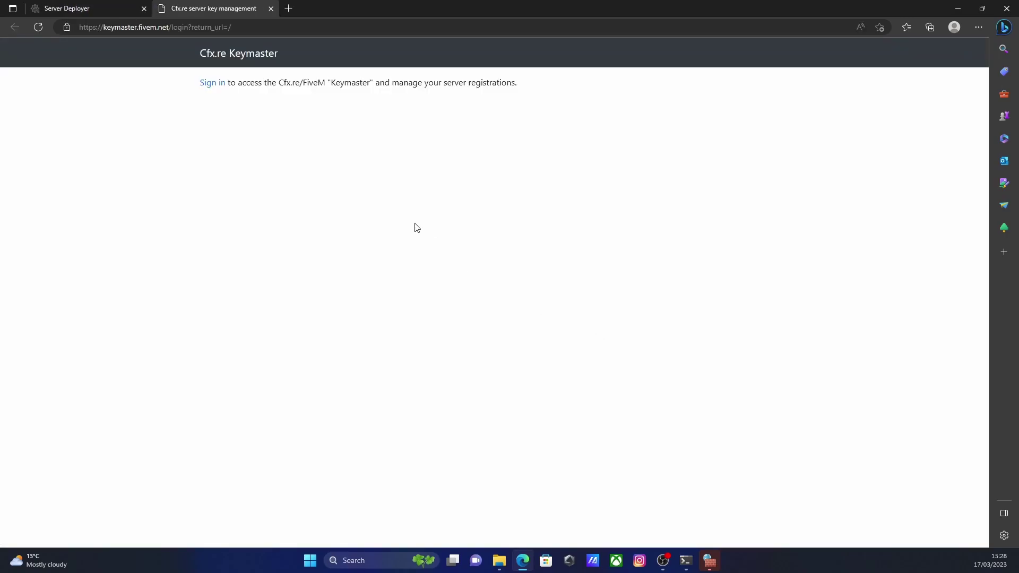
Step: Sign in to Cfx.re Keymaster and start a new server registration with the display name yttest
{"action": "left_click", "coordinate": [209, 84]}
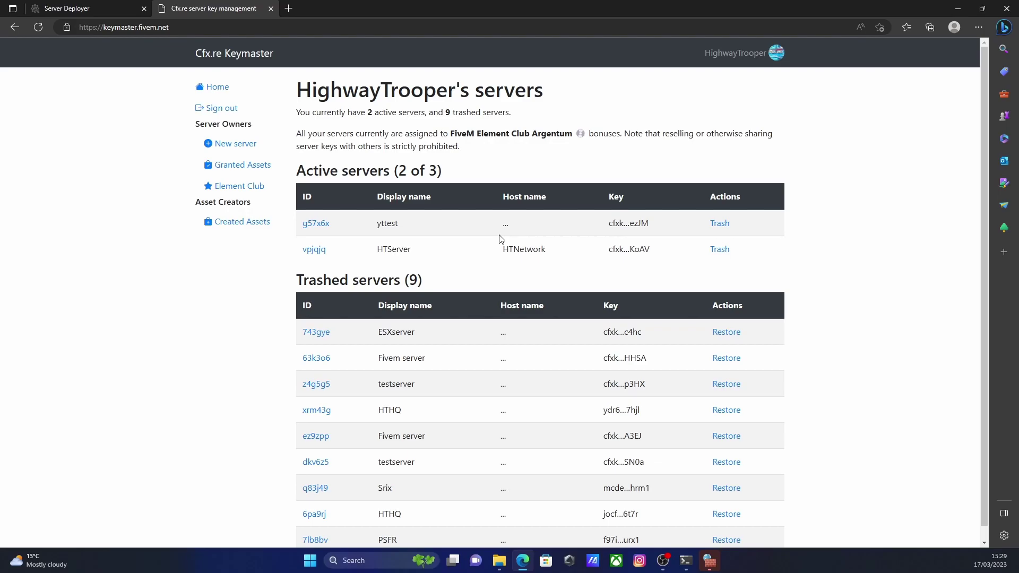
{"action": "left_click", "coordinate": [218, 146]}
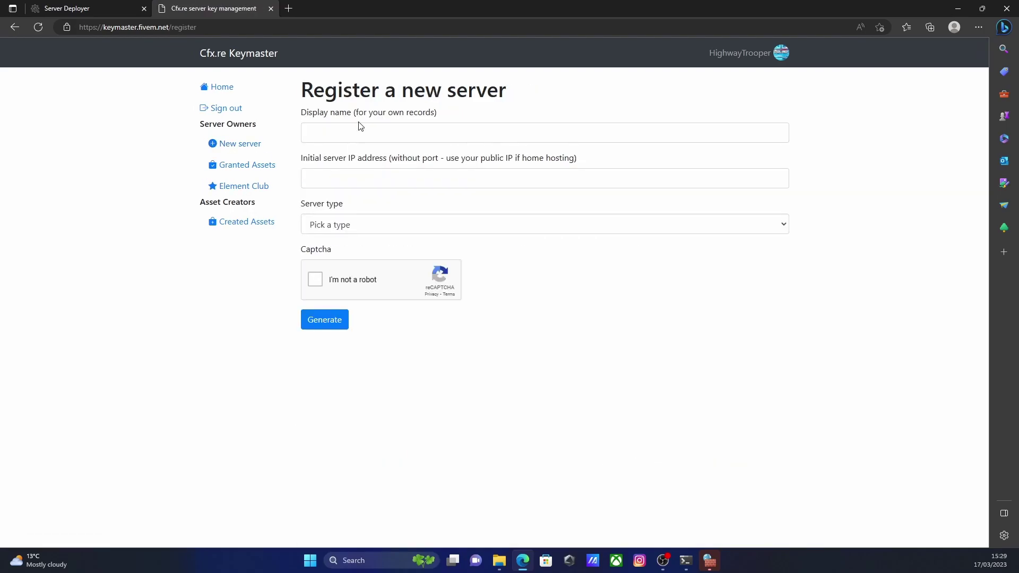
{"action": "left_click", "coordinate": [343, 142]}
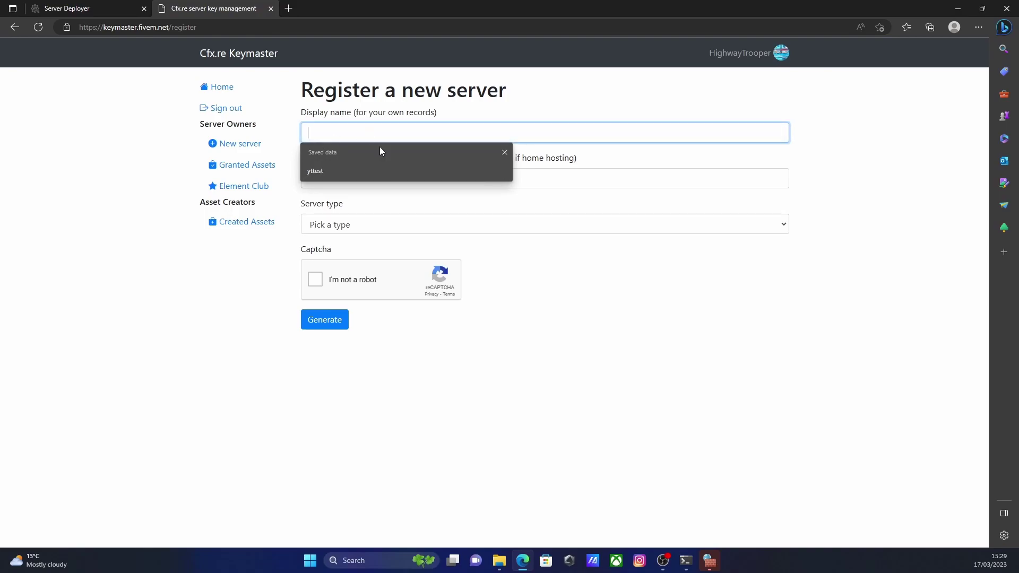
{"action": "left_click", "coordinate": [325, 172]}
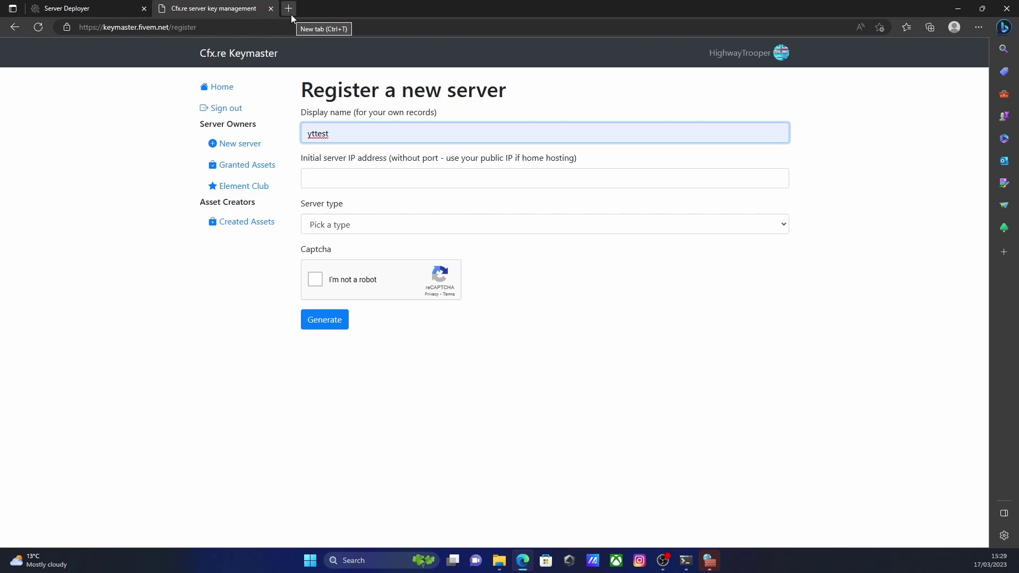
Step: Search the web for "what is my ipv4 address", then return to the server registration form and close the search page
{"action": "left_click", "coordinate": [288, 8]}
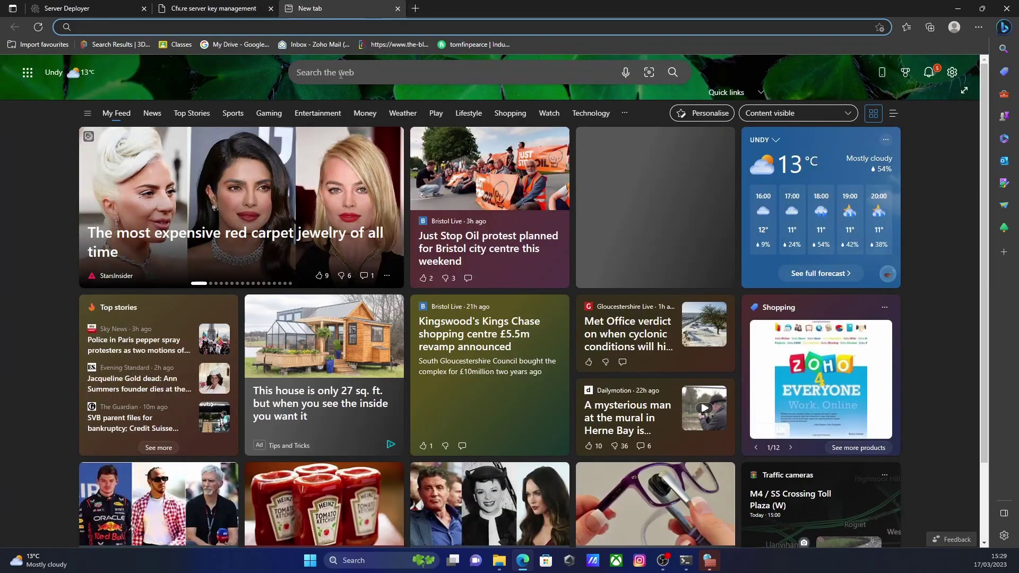
{"action": "type", "text": "wha"}
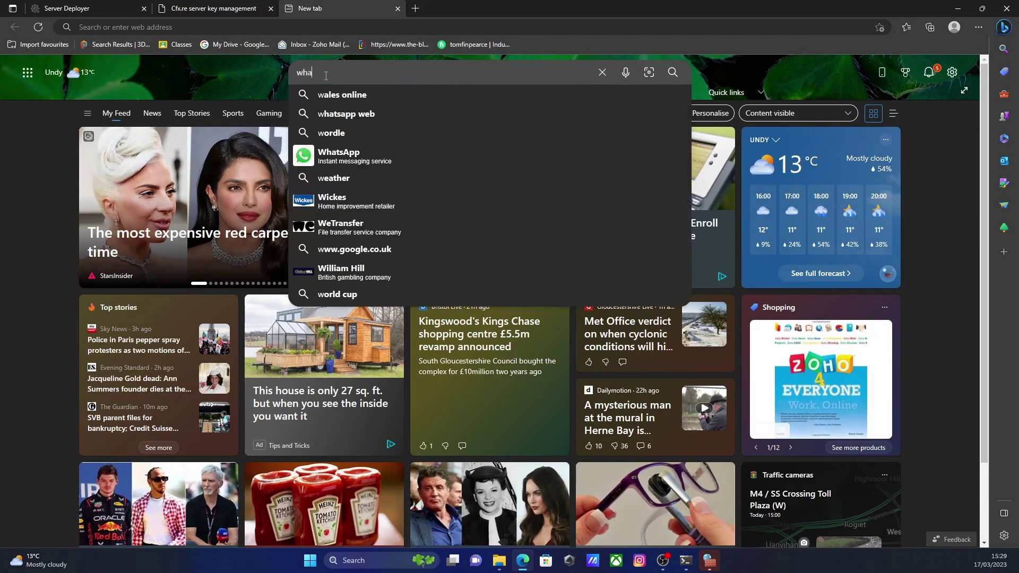
{"action": "type", "text": "t is m"}
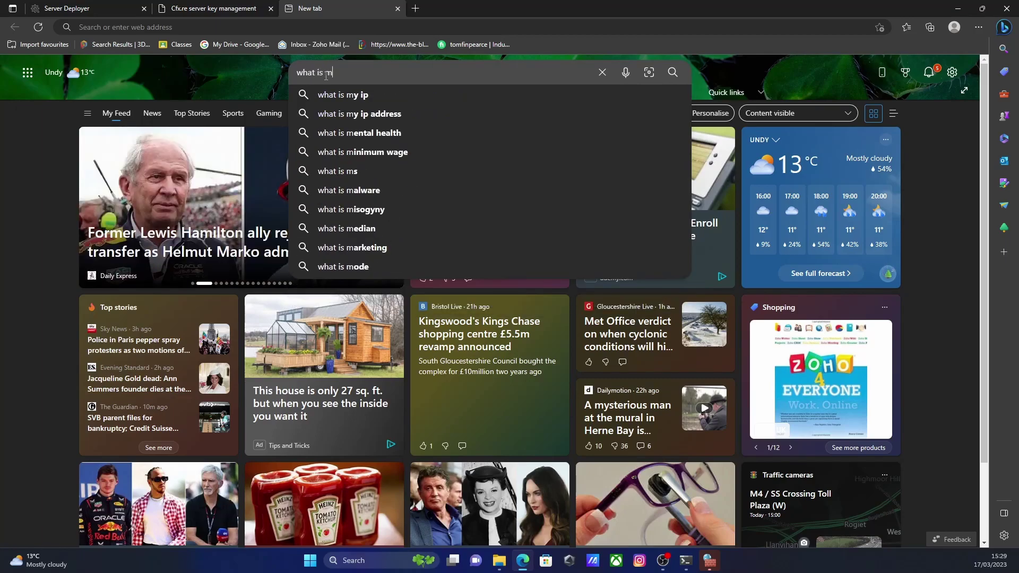
{"action": "type", "text": "y ipv43"}
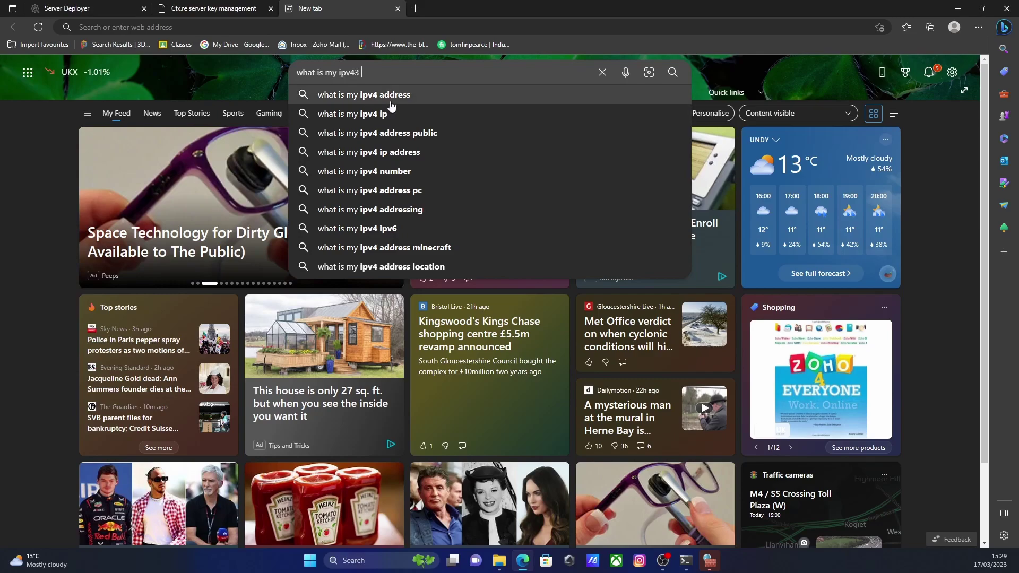
{"action": "left_click", "coordinate": [364, 94]}
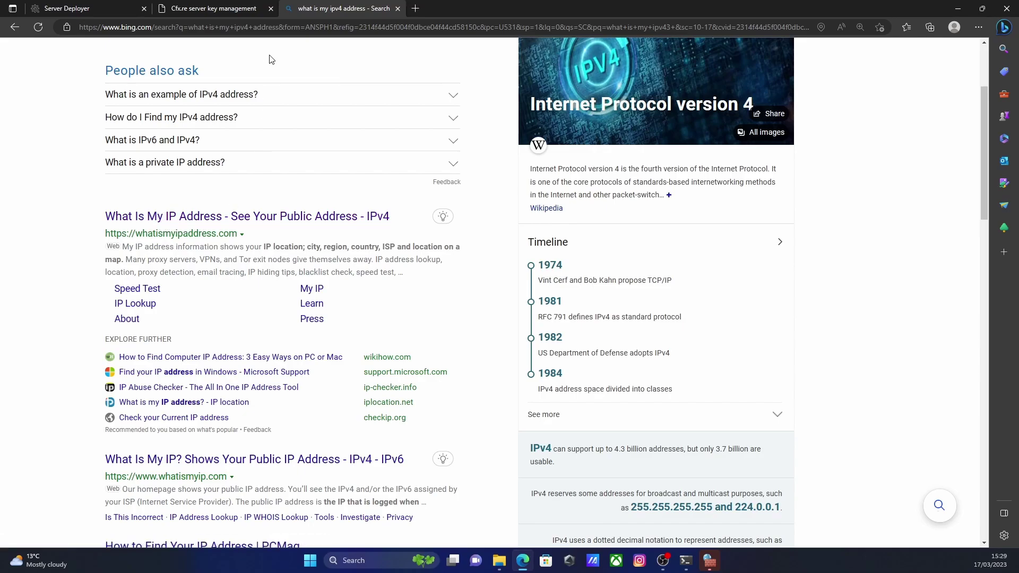
{"action": "left_click", "coordinate": [213, 9]}
{"action": "left_click", "coordinate": [399, 10]}
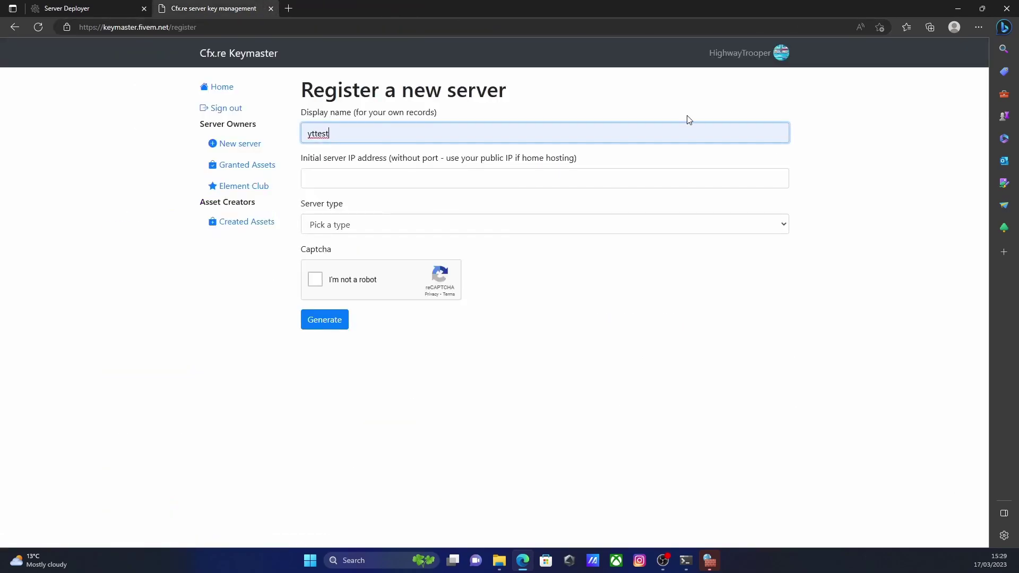
Step: Choose Other/Home hosted as the server type, enter Home HOsted as the provider, and tick the captcha
{"action": "left_click", "coordinate": [336, 181]}
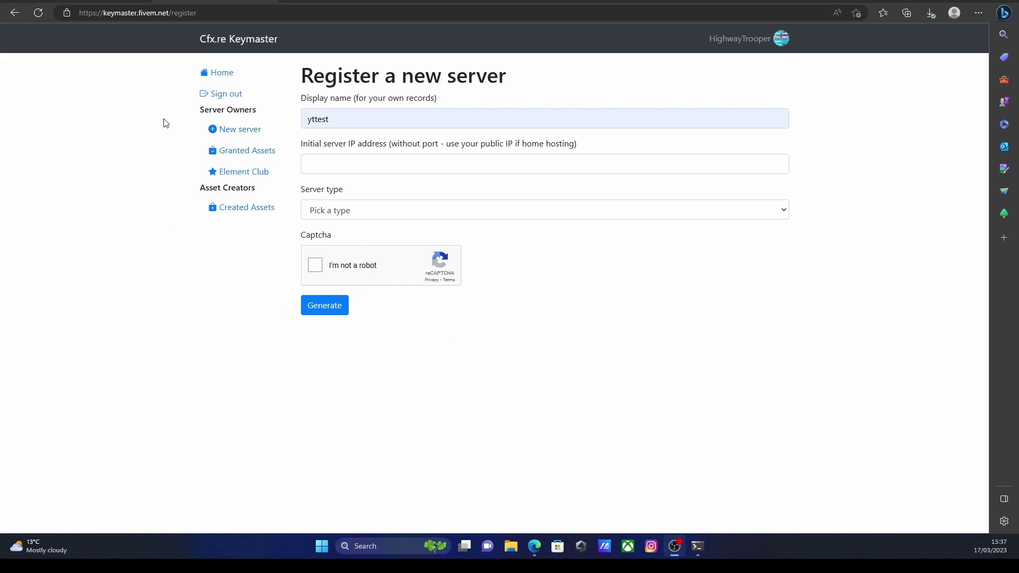
{"action": "left_click", "coordinate": [340, 212]}
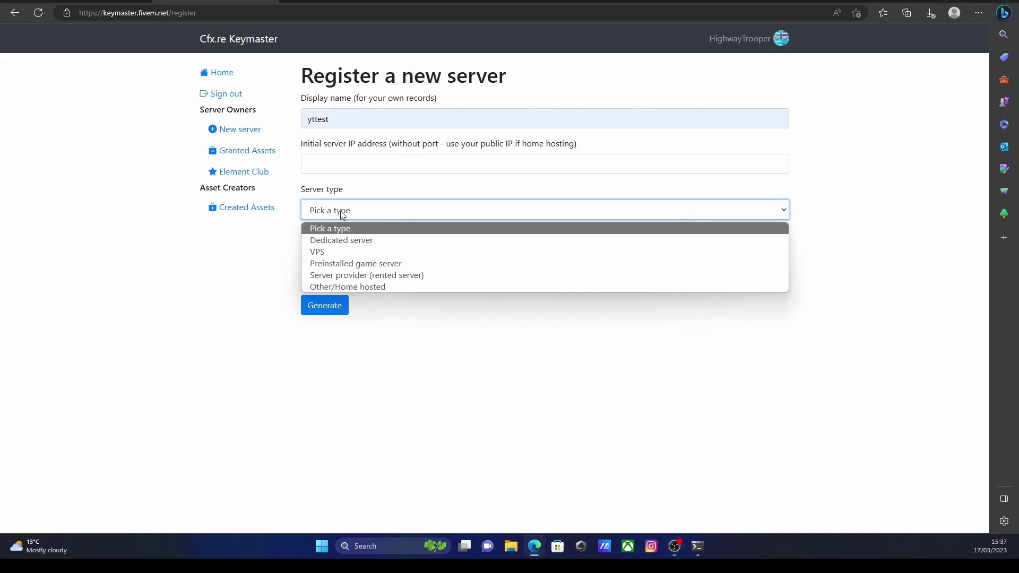
{"action": "left_click", "coordinate": [343, 285]}
{"action": "left_click", "coordinate": [370, 249]}
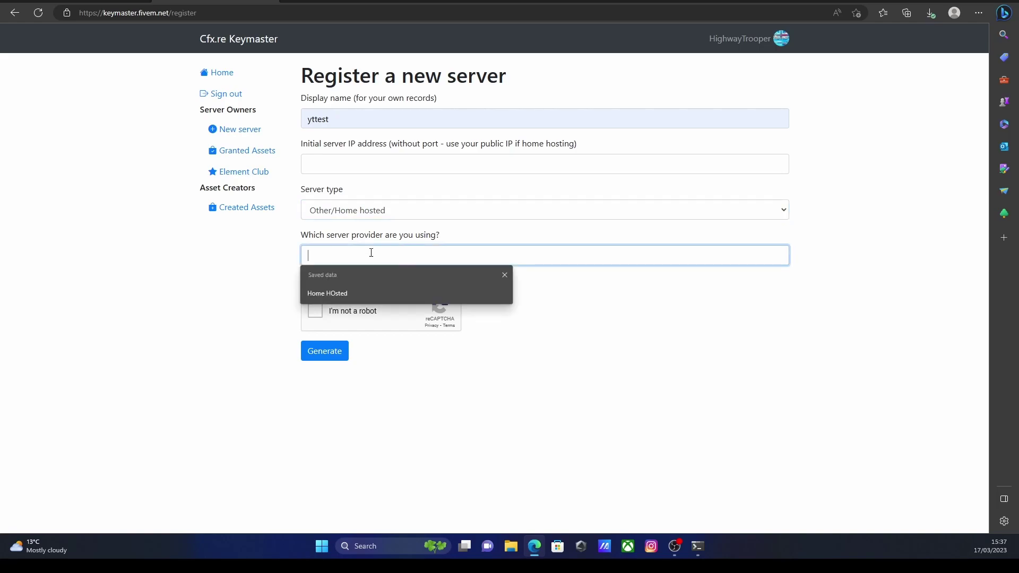
{"action": "left_click", "coordinate": [331, 294]}
{"action": "left_click", "coordinate": [562, 320]}
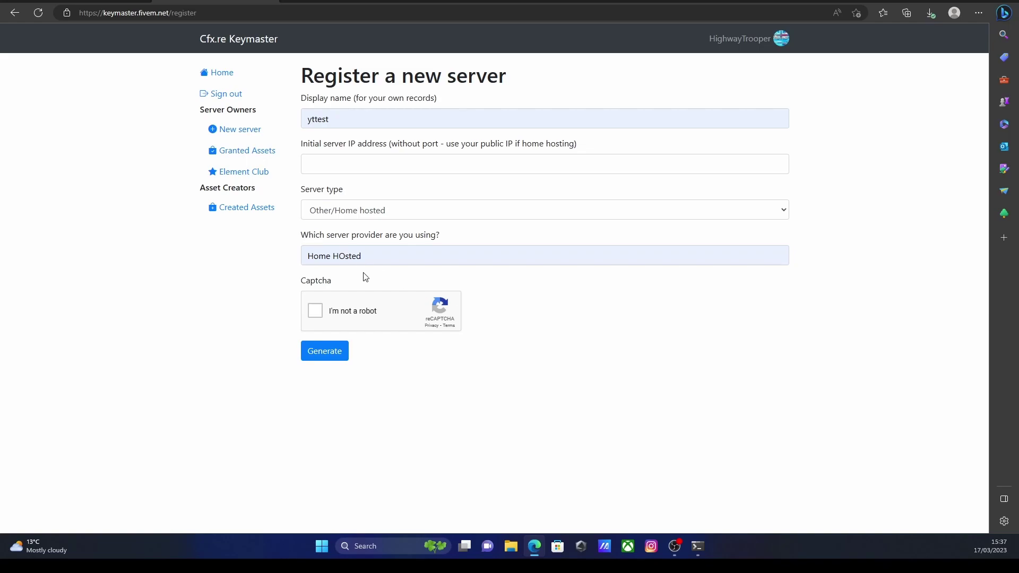
{"action": "left_click", "coordinate": [317, 315]}
Step: Open the details of the existing active server yttest in Keymaster and copy its license key
{"action": "left_click", "coordinate": [226, 74]}
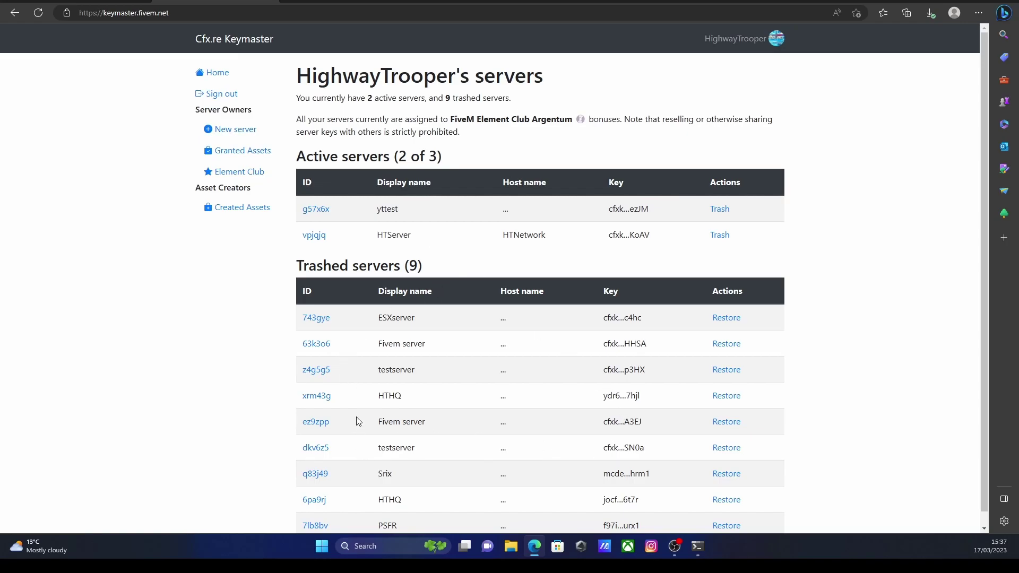
{"action": "left_click", "coordinate": [317, 211]}
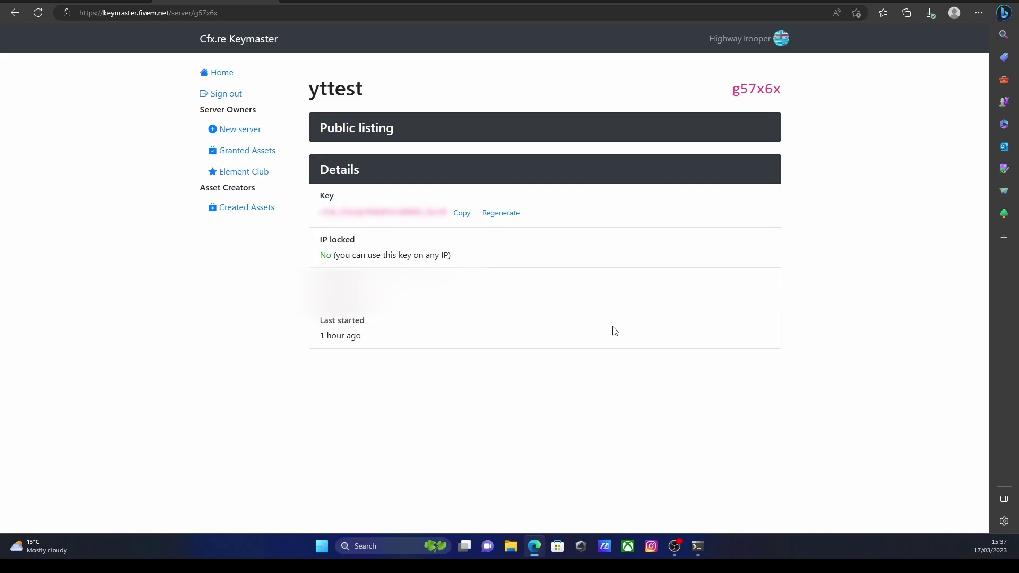
{"action": "mouse_move", "coordinate": [329, 212]}
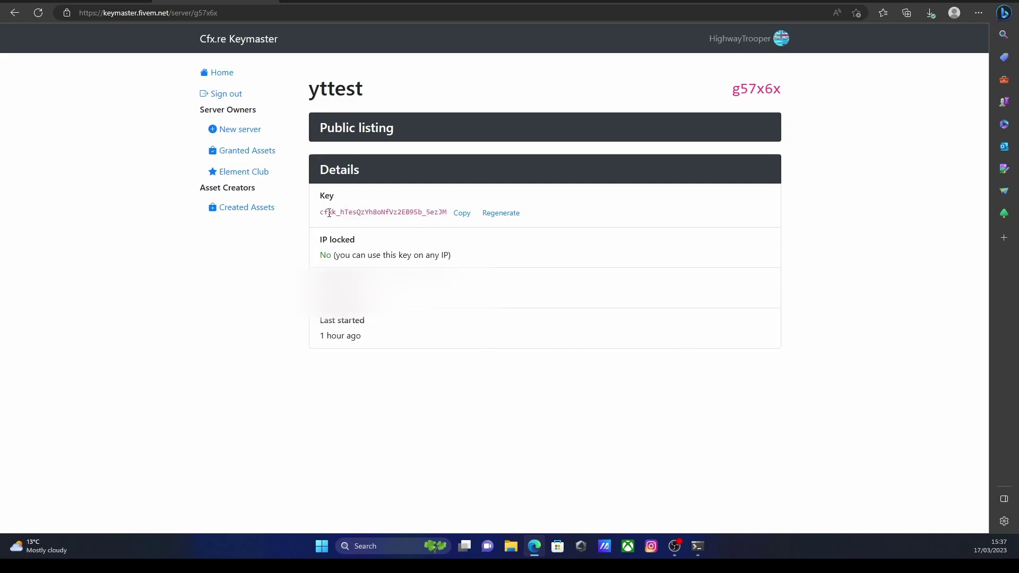
{"action": "left_click", "coordinate": [460, 213]}
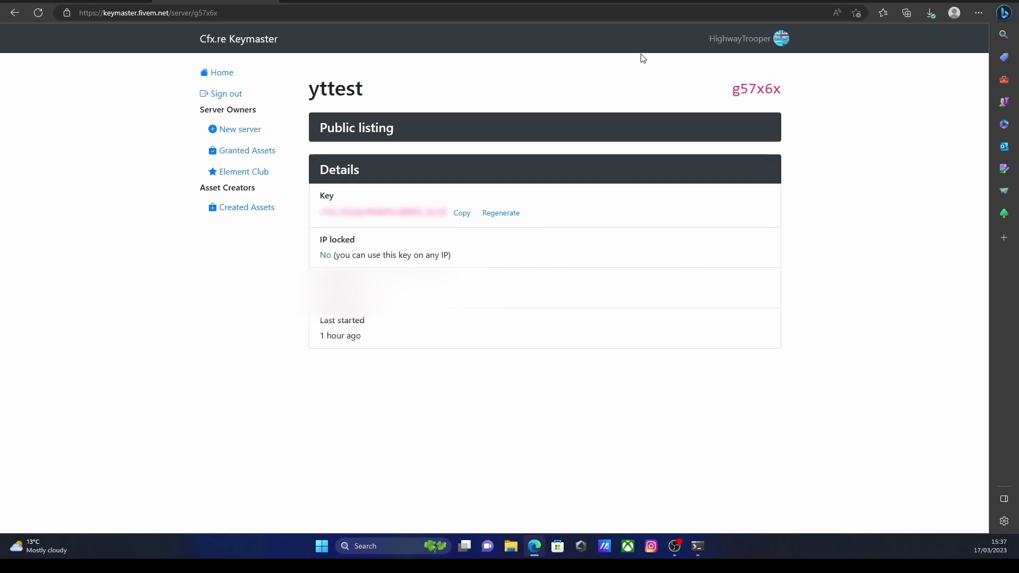
Step: Paste the copied server key into the License Key field of the txAdmin deployer and run the recipe
{"action": "left_click", "coordinate": [176, 1]}
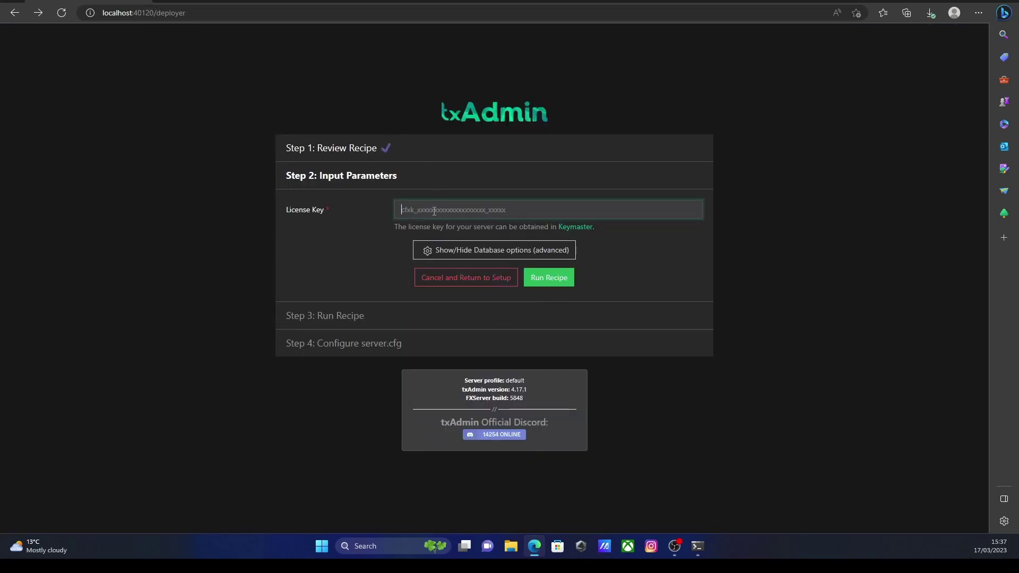
{"action": "right_click", "coordinate": [465, 209]}
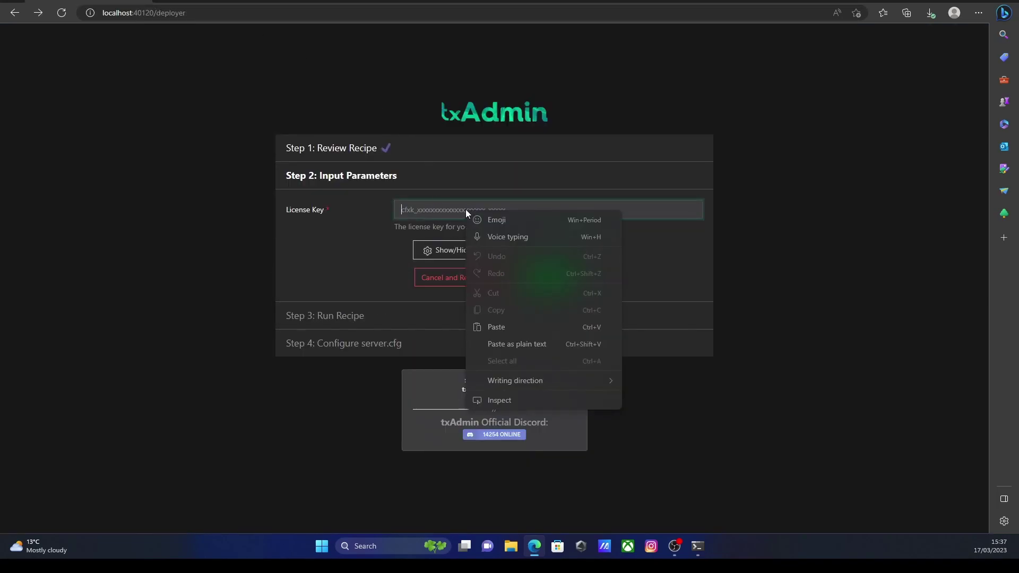
{"action": "left_click", "coordinate": [496, 328]}
{"action": "left_click", "coordinate": [556, 286]}
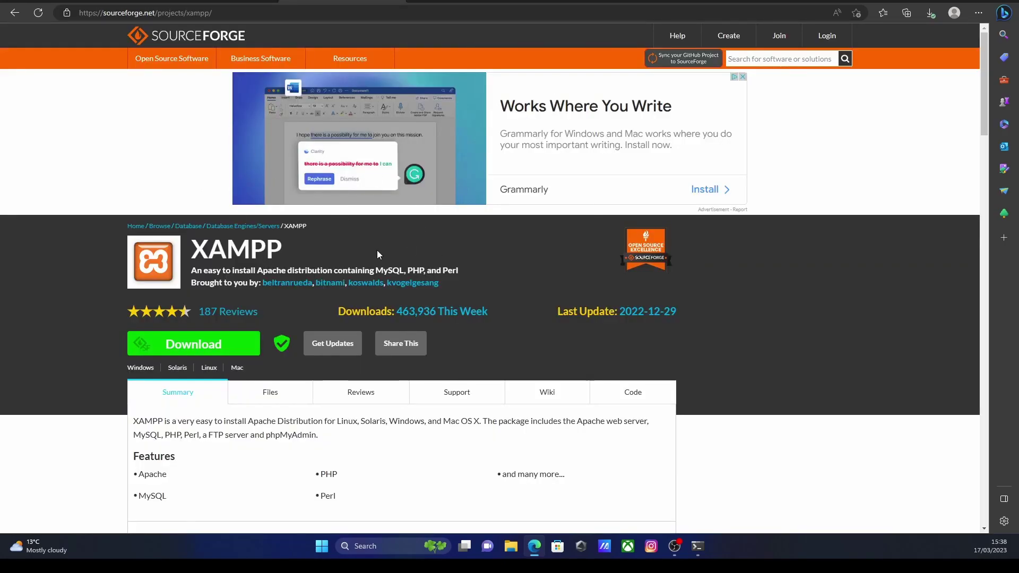
Step: Launch the downloaded xampp-windows-x64-8.2.0-0-VS16-installer (2).exe and continue through the setup with the default components
{"action": "scroll", "coordinate": [377, 249], "scroll_direction": "down", "scroll_amount": 2}
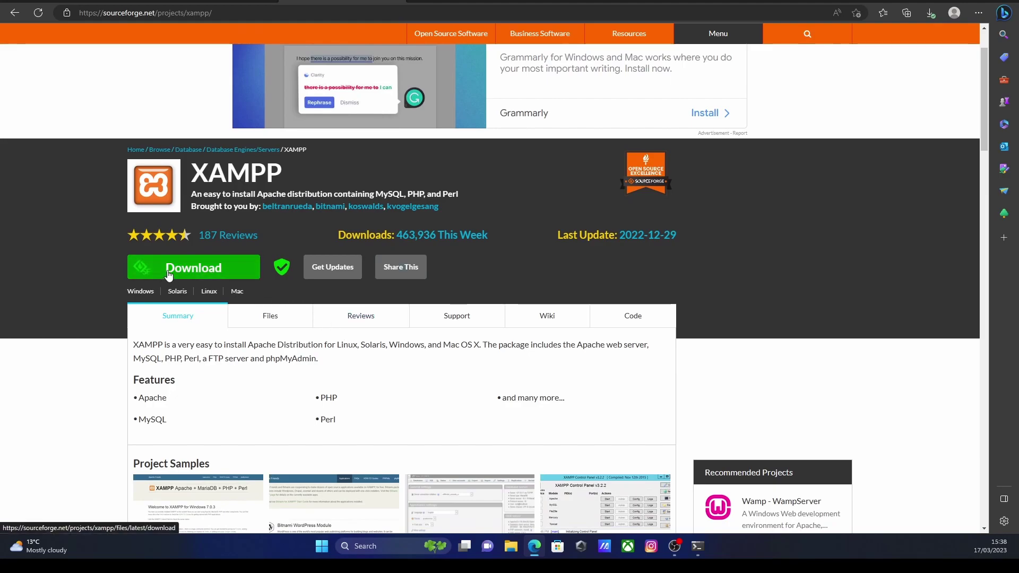
{"action": "left_click", "coordinate": [931, 12]}
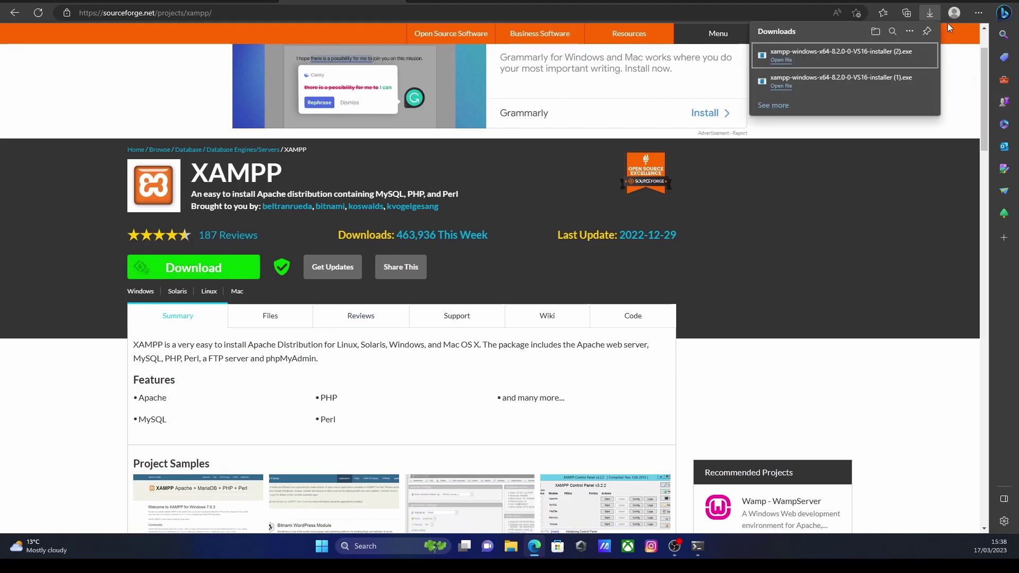
{"action": "left_click", "coordinate": [786, 60]}
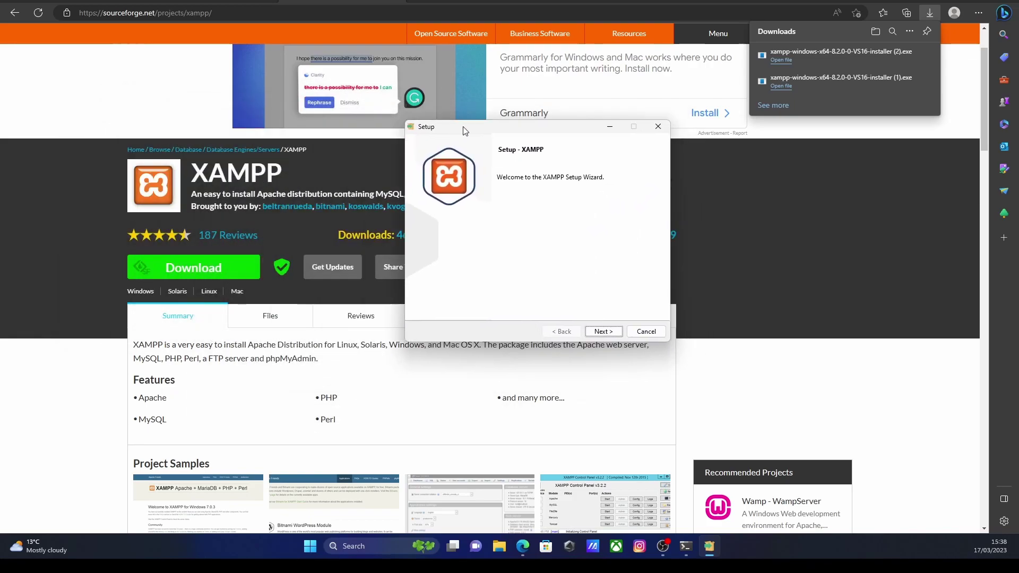
{"action": "left_click", "coordinate": [604, 331]}
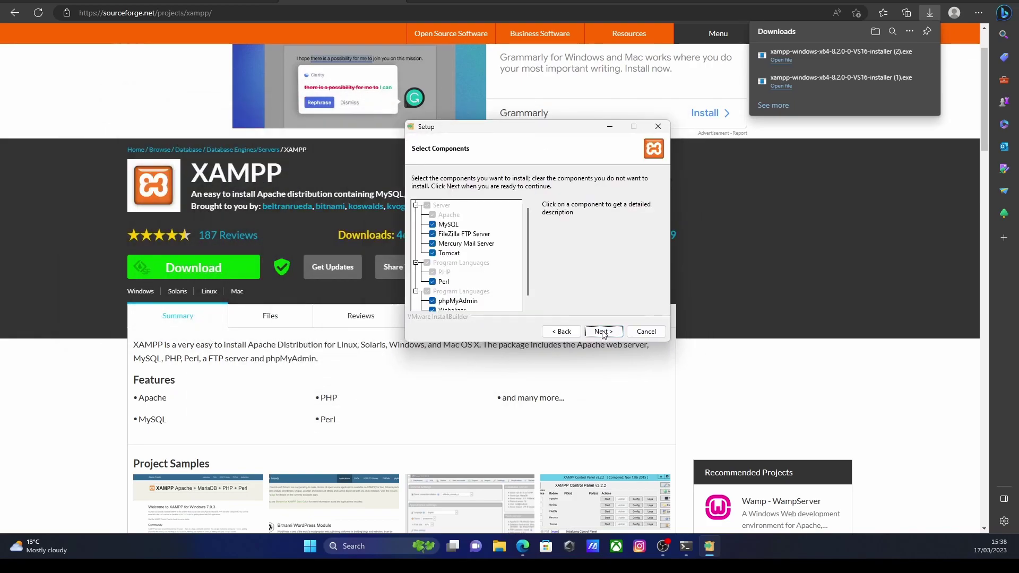
{"action": "left_click", "coordinate": [603, 331]}
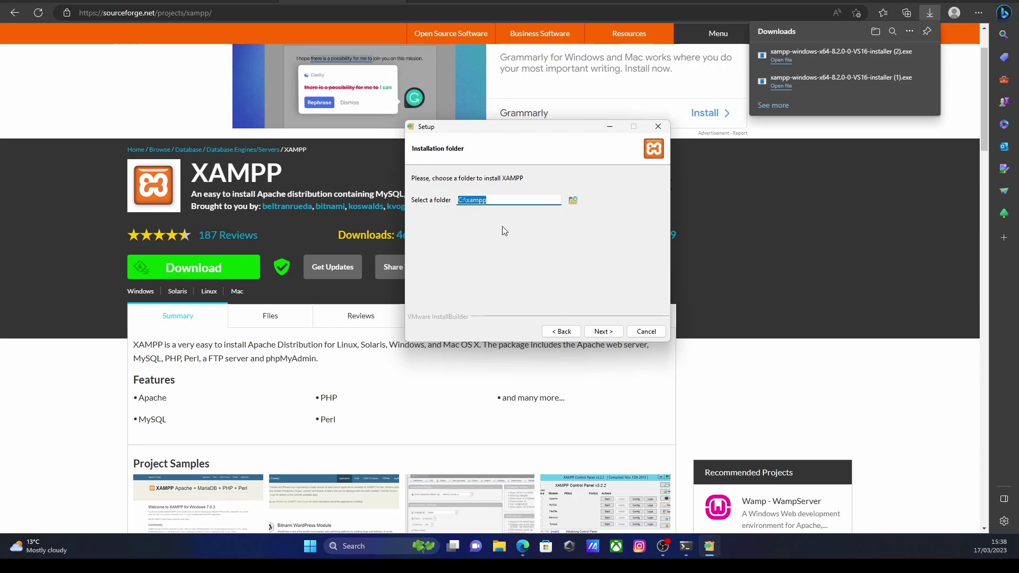
{"action": "left_click", "coordinate": [503, 199]}
{"action": "left_click", "coordinate": [572, 200]}
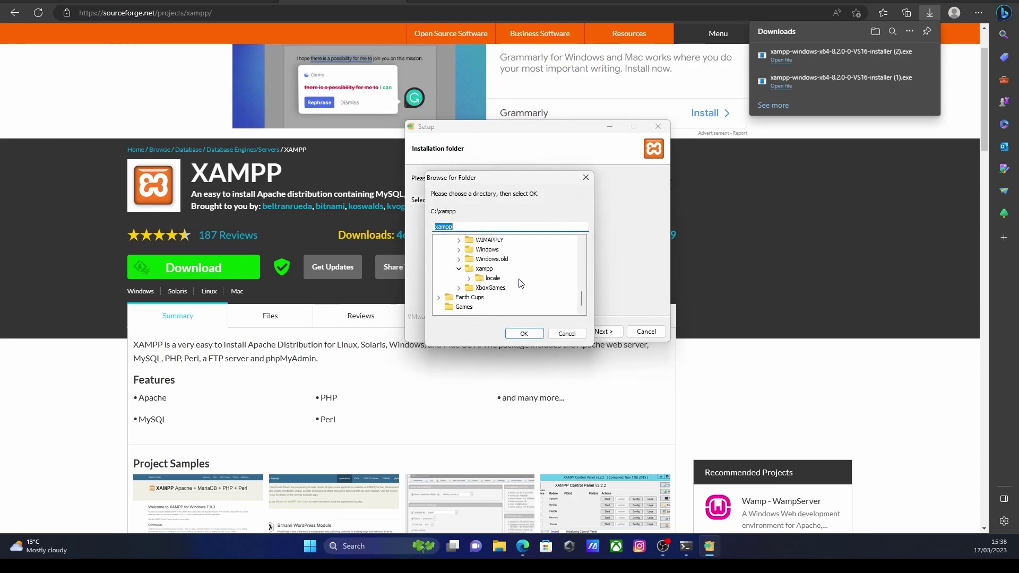
{"action": "left_click", "coordinate": [458, 269]}
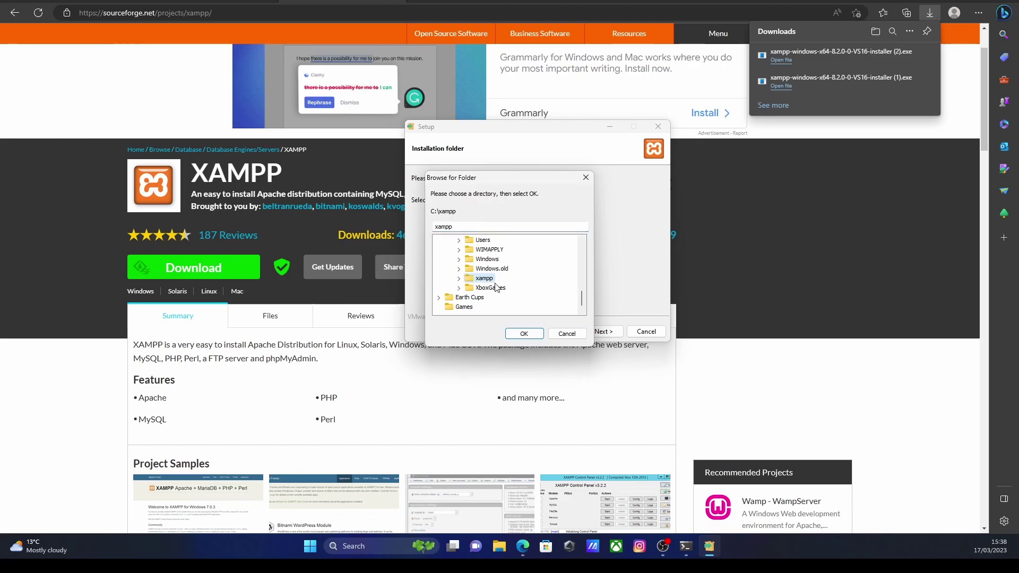
{"action": "scroll", "coordinate": [496, 281], "scroll_direction": "up", "scroll_amount": 5}
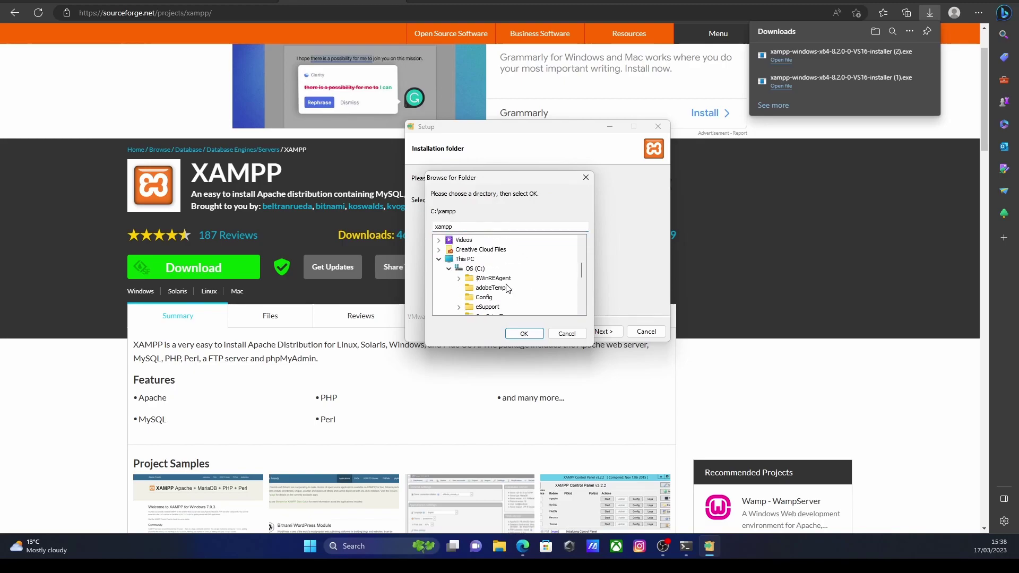
{"action": "left_click", "coordinate": [474, 269]}
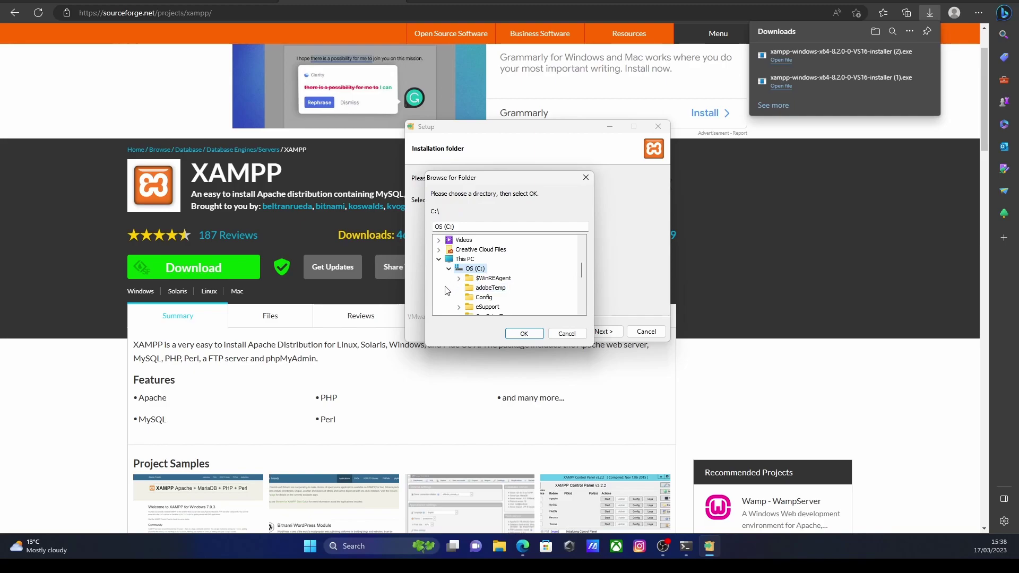
{"action": "scroll", "coordinate": [504, 278], "scroll_direction": "down", "scroll_amount": 5}
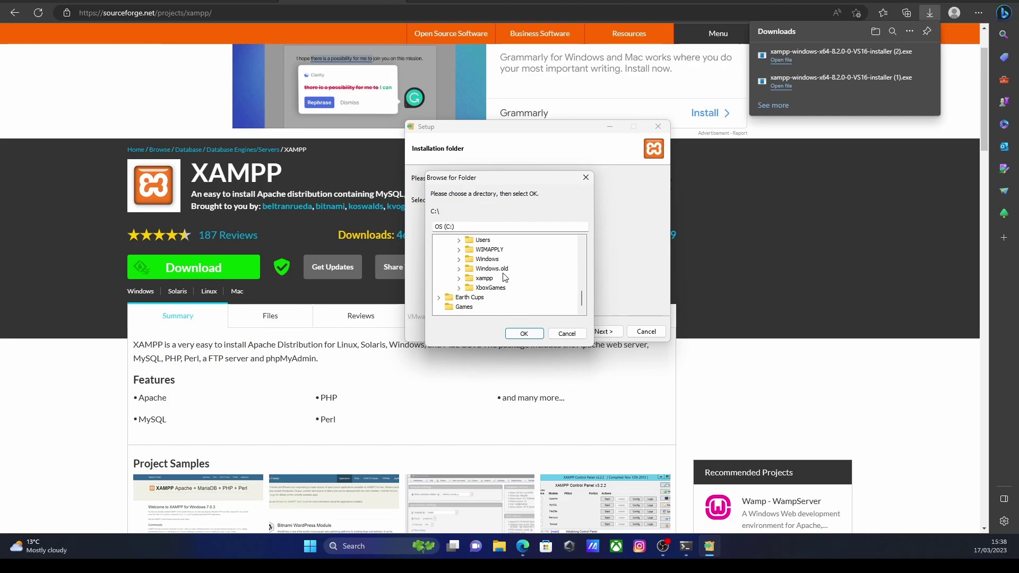
{"action": "left_click", "coordinate": [489, 287]}
{"action": "scroll", "coordinate": [490, 282], "scroll_direction": "up", "scroll_amount": 1}
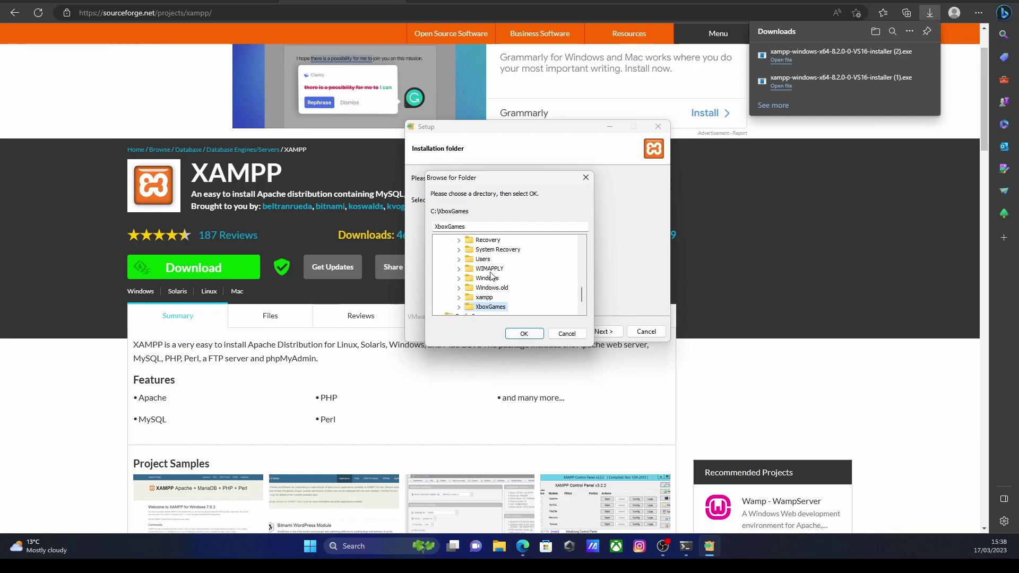
{"action": "scroll", "coordinate": [488, 271], "scroll_direction": "up", "scroll_amount": 8}
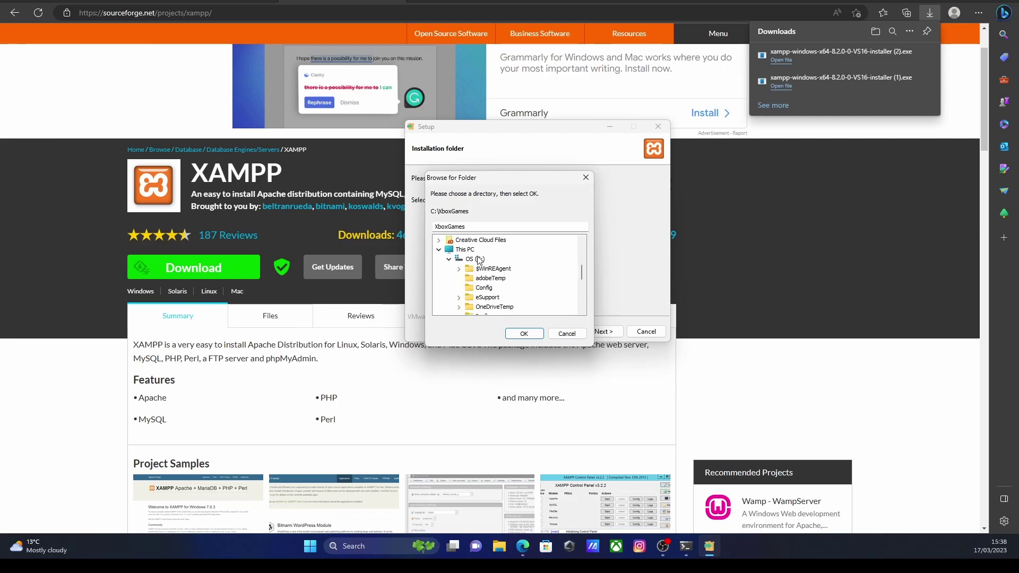
{"action": "left_click", "coordinate": [477, 259]}
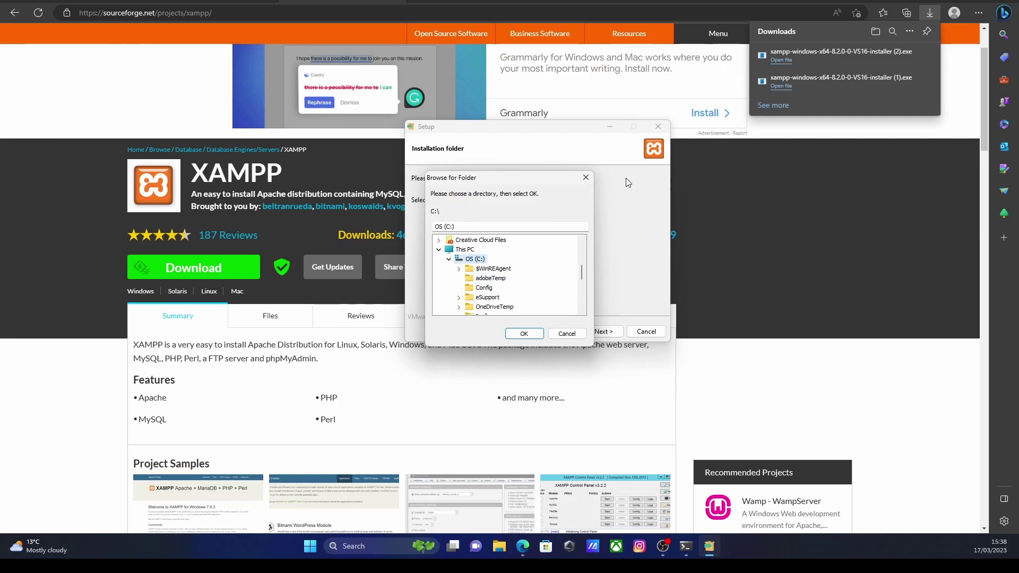
{"action": "left_click", "coordinate": [586, 177]}
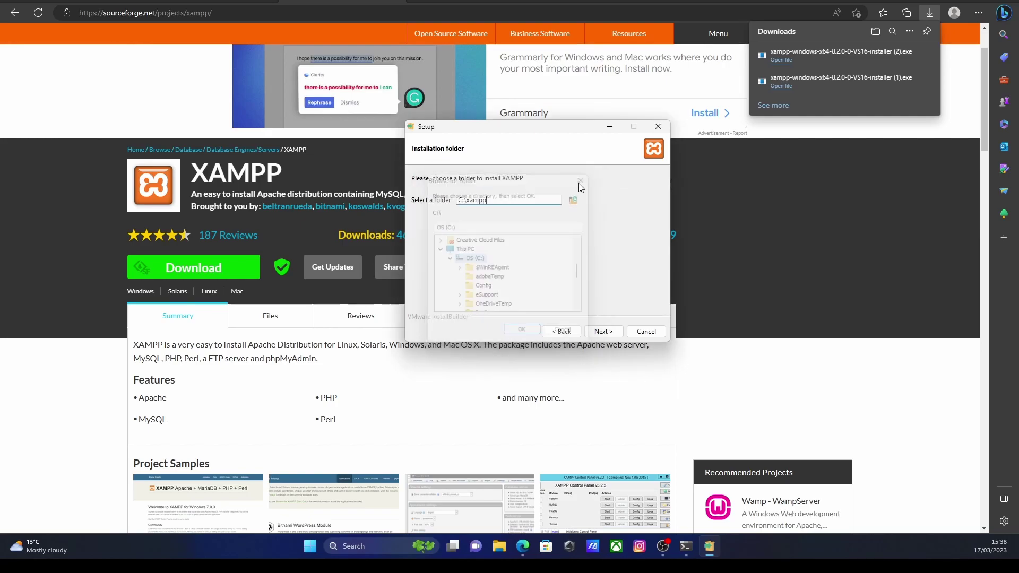
Step: Create a new folder named Xamp in the root of the C: drive with File Explorer
{"action": "left_click", "coordinate": [499, 548]}
{"action": "scroll", "coordinate": [59, 326], "scroll_direction": "down", "scroll_amount": 2}
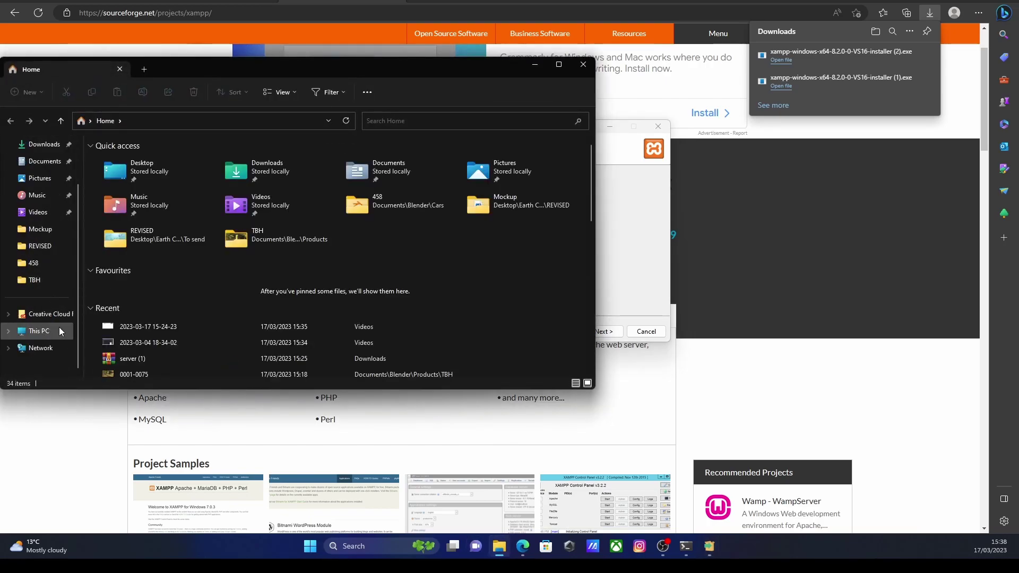
{"action": "scroll", "coordinate": [54, 265], "scroll_direction": "up", "scroll_amount": 1}
{"action": "scroll", "coordinate": [48, 233], "scroll_direction": "down", "scroll_amount": 2}
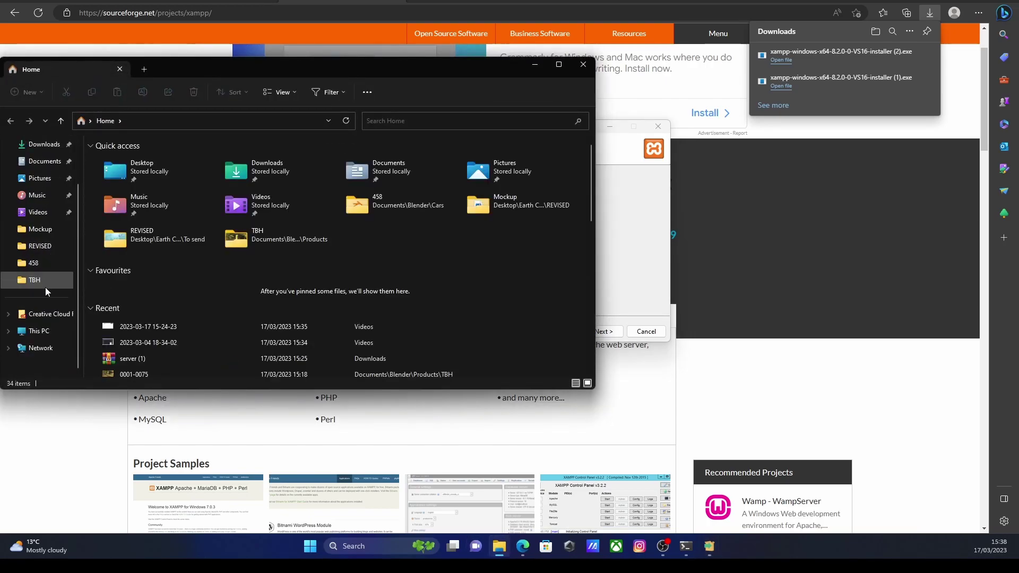
{"action": "left_click", "coordinate": [40, 331]}
{"action": "double_click", "coordinate": [145, 178]}
{"action": "scroll", "coordinate": [475, 263], "scroll_direction": "down", "scroll_amount": 3}
{"action": "right_click", "coordinate": [528, 248]}
{"action": "mouse_move", "coordinate": [574, 333]}
{"action": "left_click", "coordinate": [698, 334]}
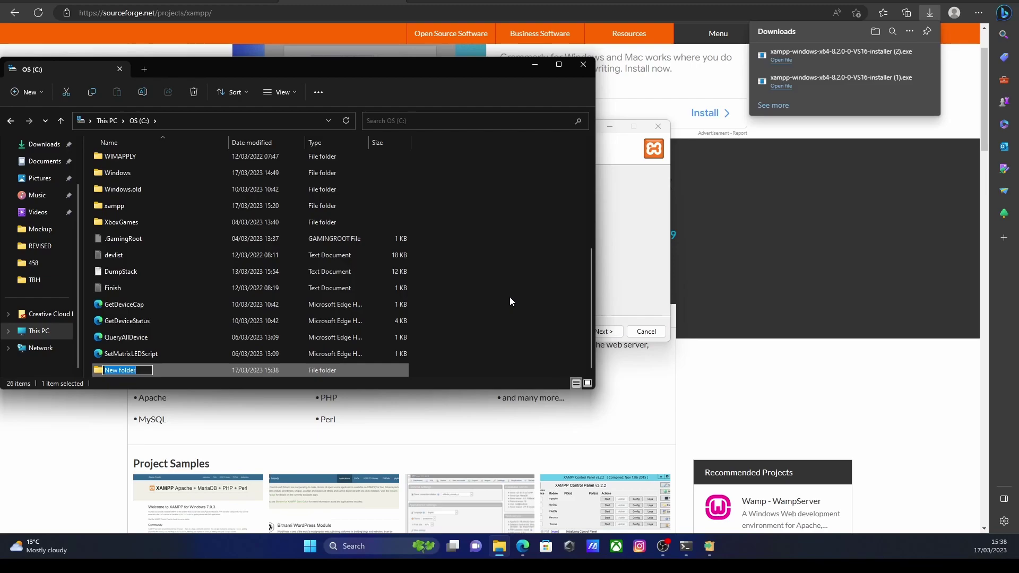
{"action": "type", "text": "Xamp"}
{"action": "key", "text": "Return"}
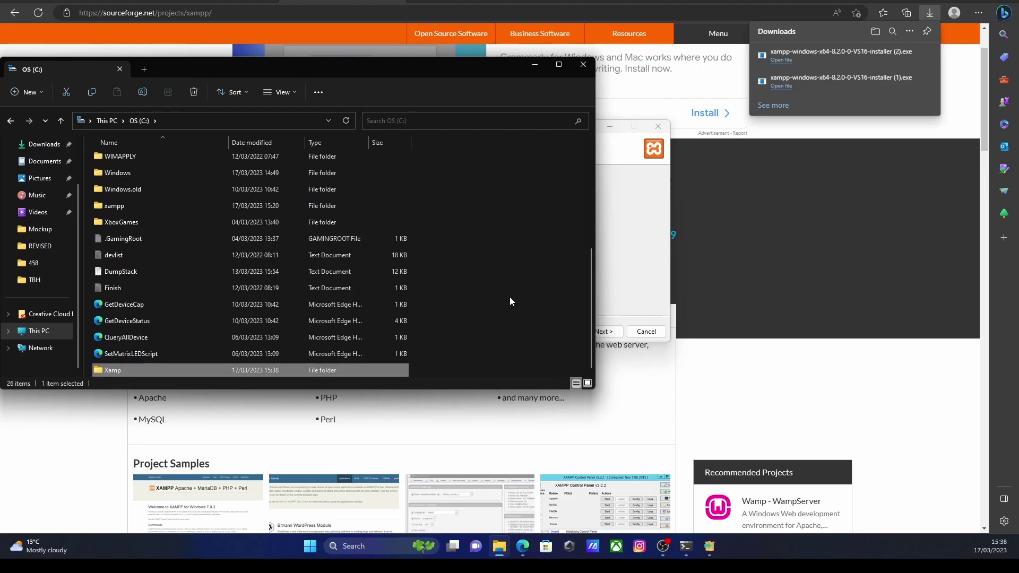
{"action": "left_click", "coordinate": [580, 64]}
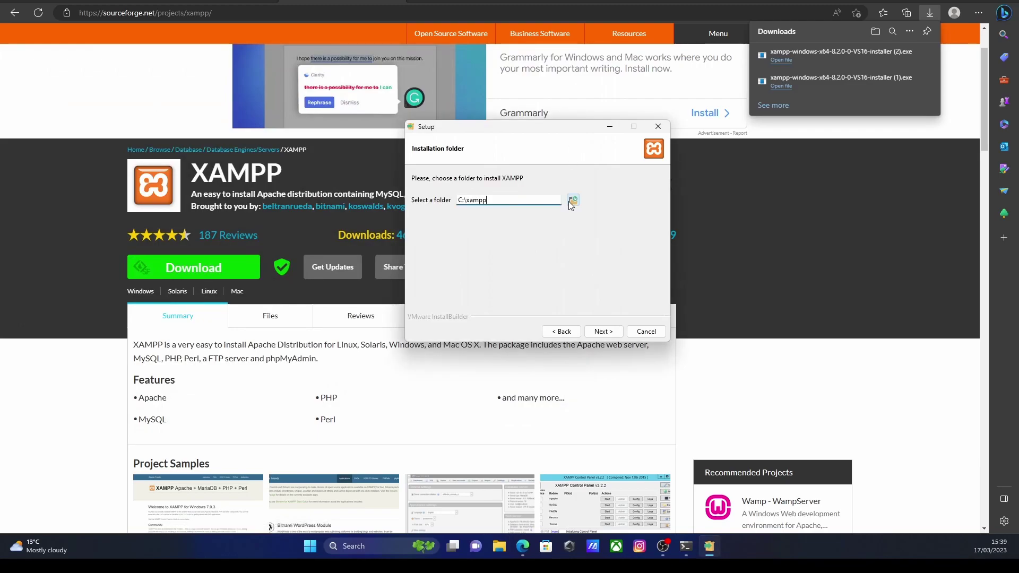
Step: Choose the new Xamp folder on the C: drive as the XAMPP installation folder and continue the setup
{"action": "left_click", "coordinate": [568, 202]}
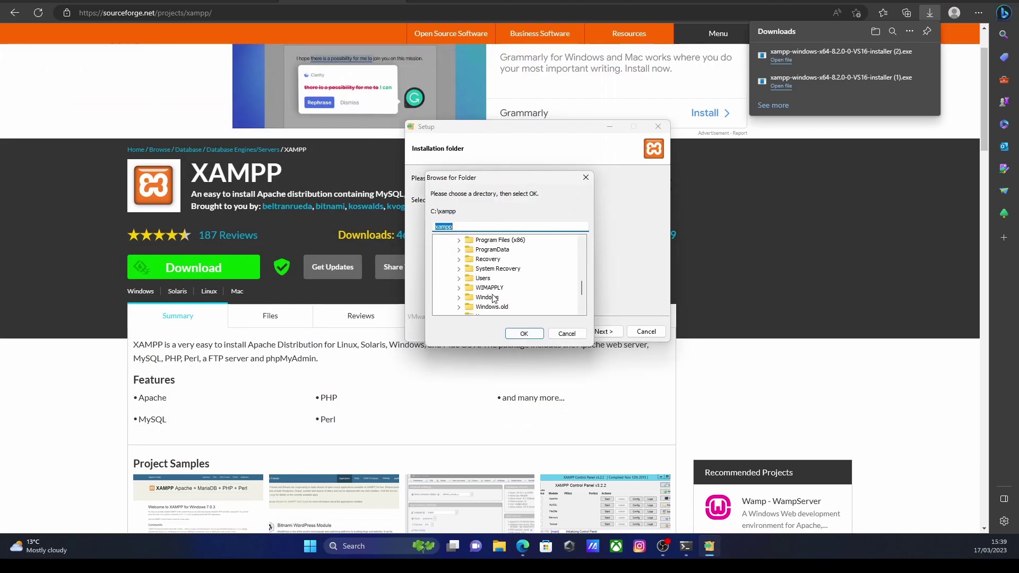
{"action": "scroll", "coordinate": [504, 286], "scroll_direction": "down", "scroll_amount": 2}
{"action": "left_click", "coordinate": [483, 259]}
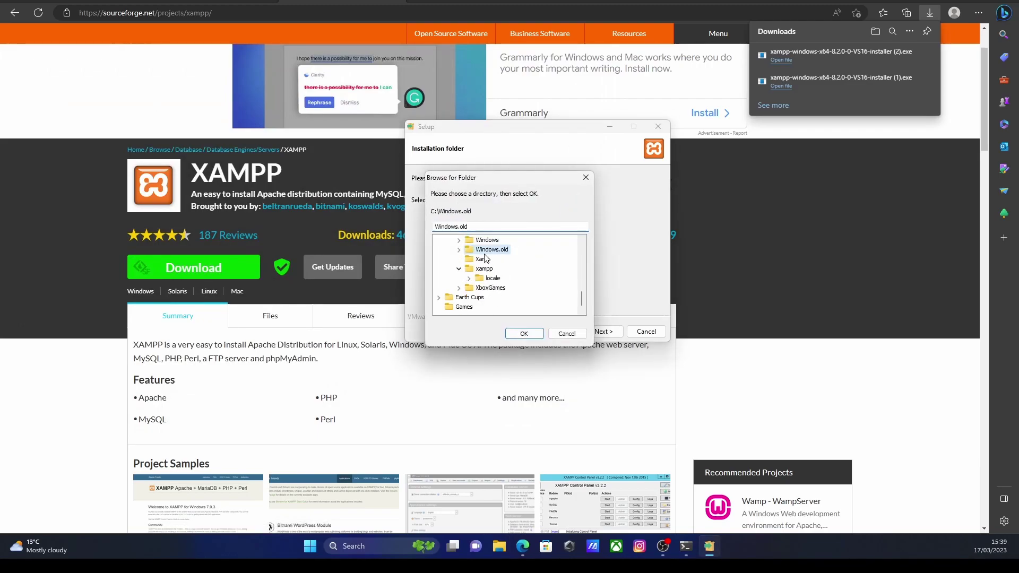
{"action": "left_click", "coordinate": [524, 333]}
{"action": "left_click", "coordinate": [604, 332]}
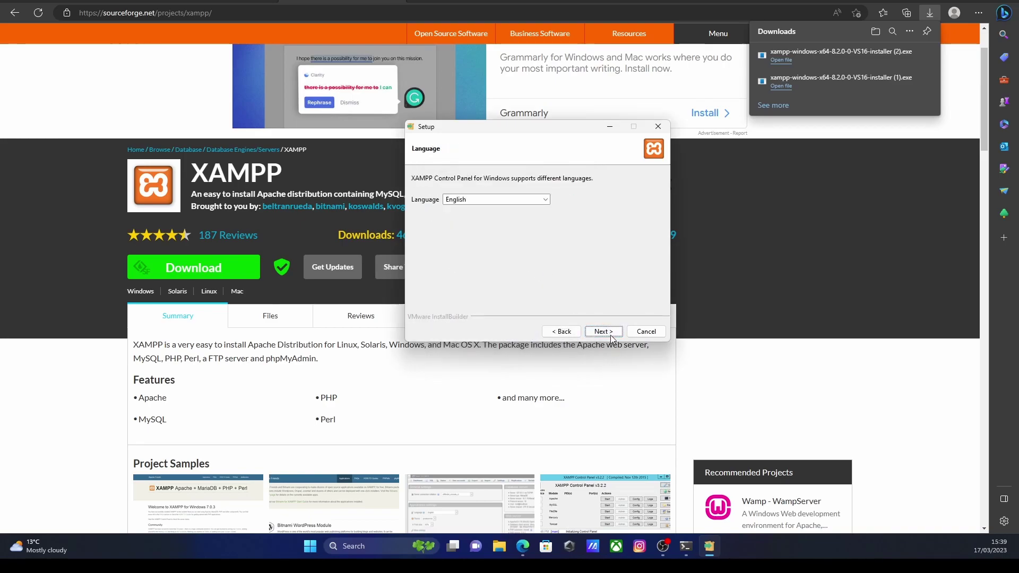
Step: Choose English as the language, install XAMPP, and finish the setup with the Control Panel set to start
{"action": "left_click", "coordinate": [482, 201]}
{"action": "left_click", "coordinate": [481, 253]}
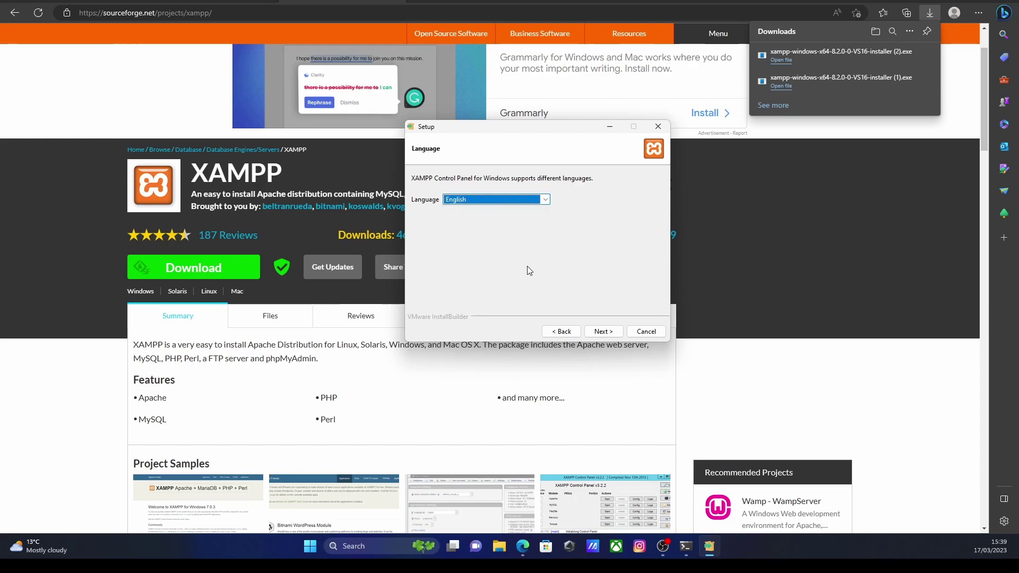
{"action": "left_click", "coordinate": [603, 331]}
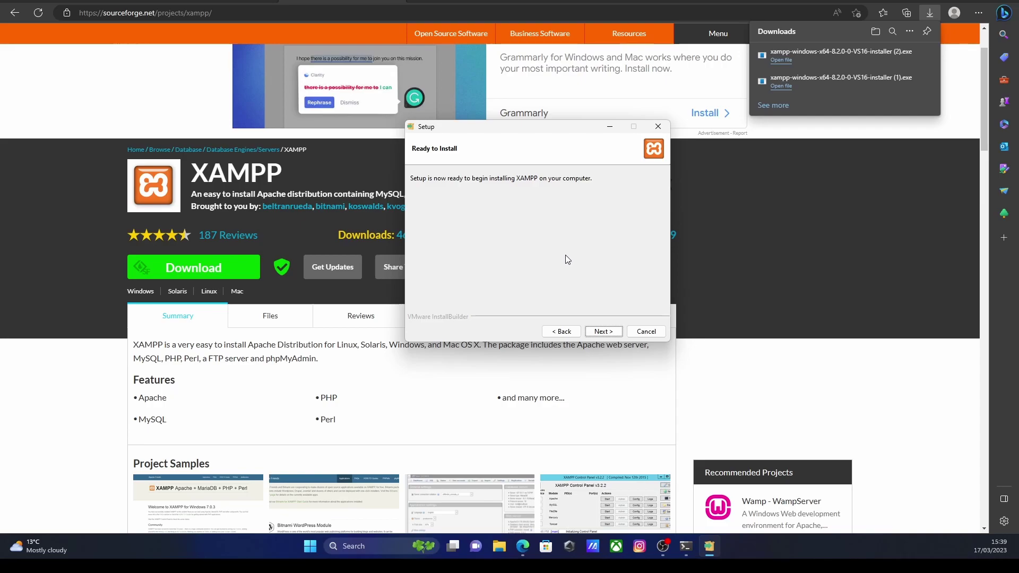
{"action": "left_click", "coordinate": [604, 332]}
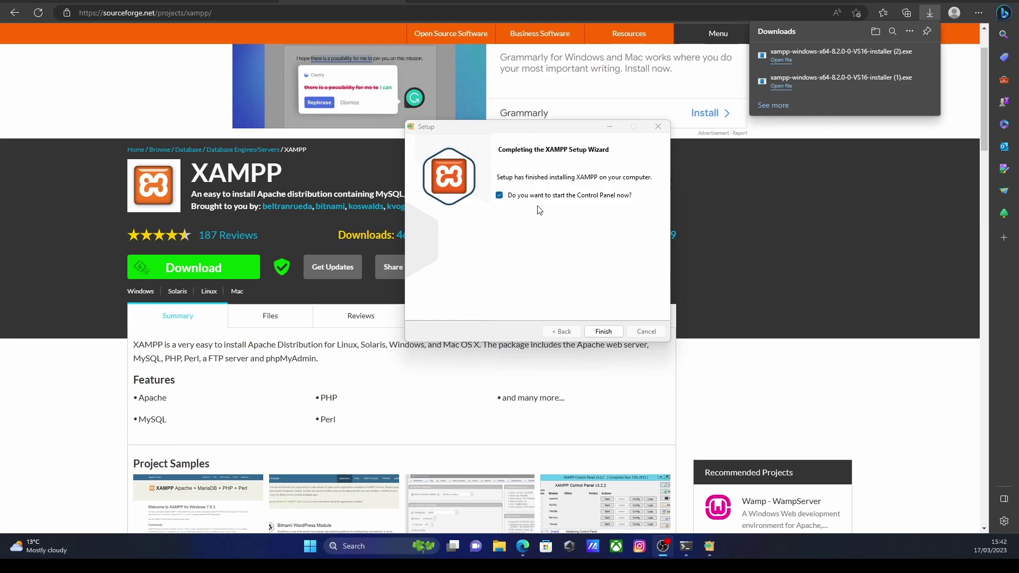
{"action": "left_click", "coordinate": [605, 333]}
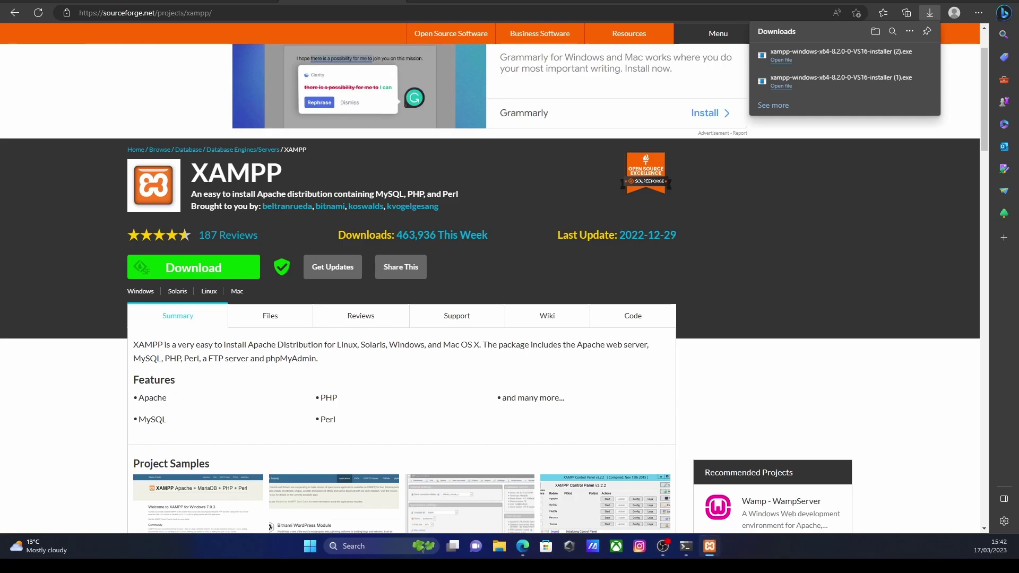
Step: Start the Apache and MySQL modules in the XAMPP Control Panel
{"action": "left_click_drag", "start_coordinate": [490, 139], "coordinate": [477, 117]}
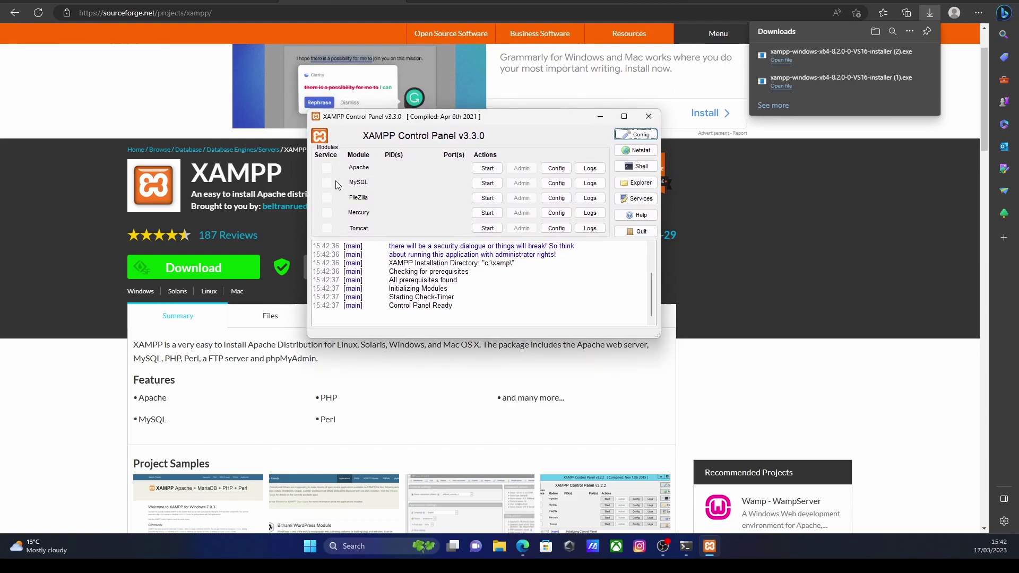
{"action": "left_click", "coordinate": [487, 168]}
{"action": "left_click", "coordinate": [487, 183]}
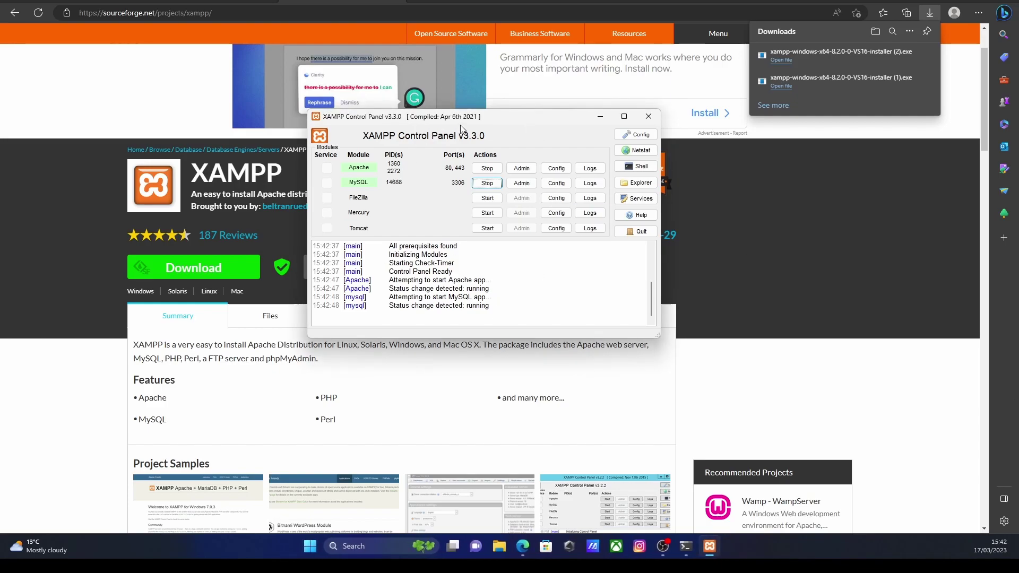
{"action": "left_click_drag", "start_coordinate": [464, 121], "coordinate": [416, 144]}
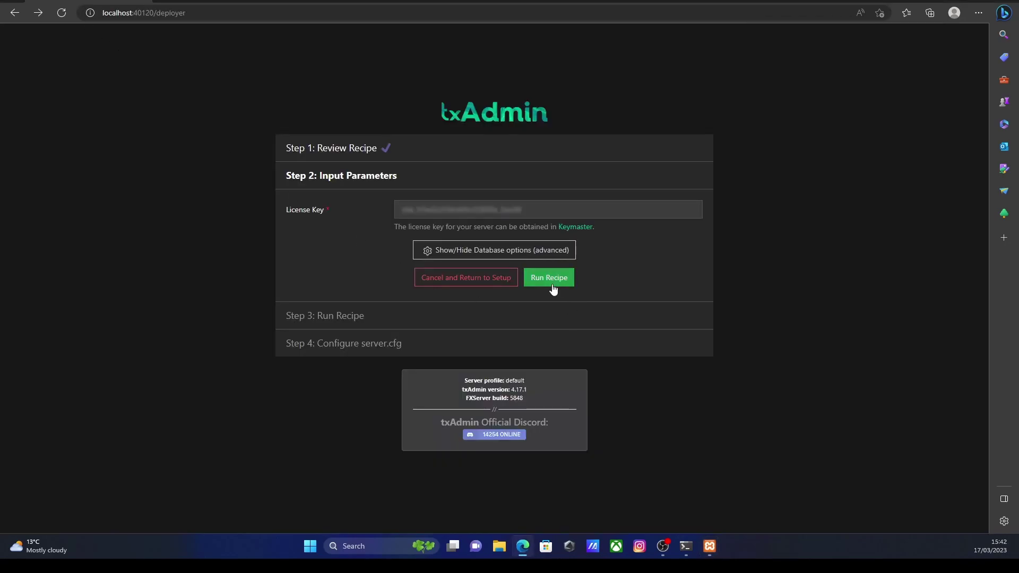
Step: Run the recipe in the txAdmin deployer, and check the running modules in the XAMPP Control Panel before minimizing it
{"action": "left_click", "coordinate": [552, 284]}
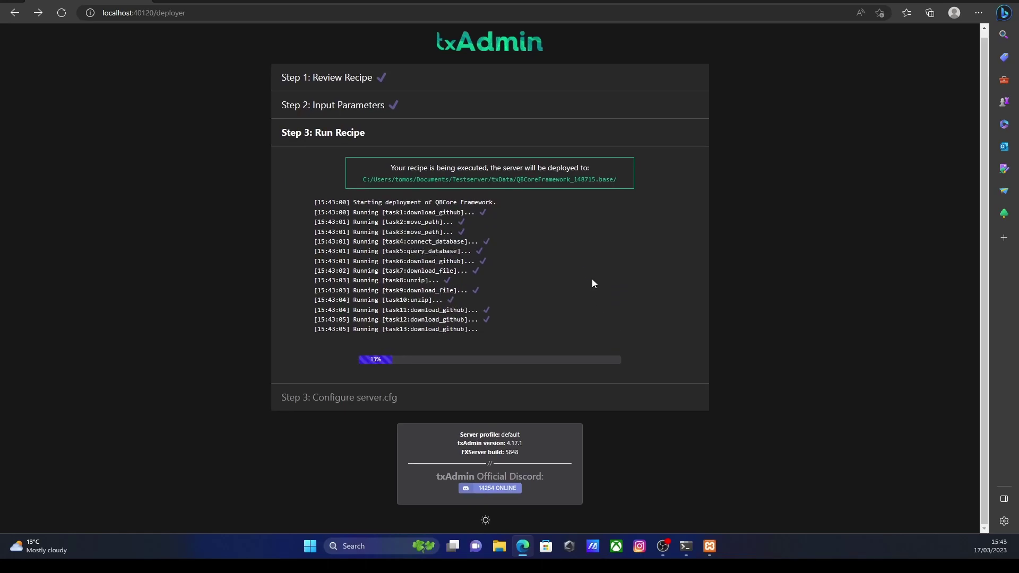
{"action": "left_click", "coordinate": [710, 546]}
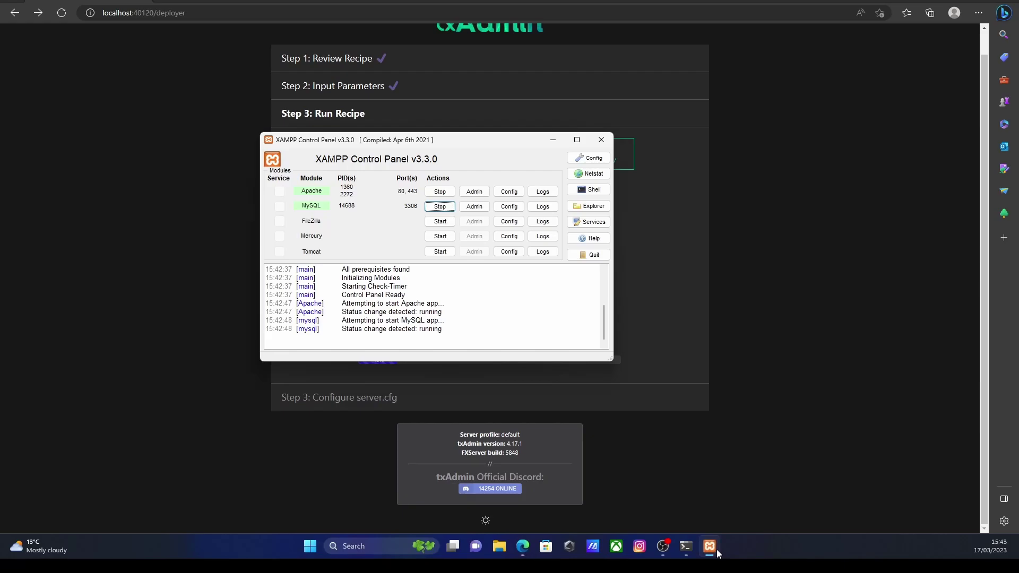
{"action": "left_click", "coordinate": [547, 145]}
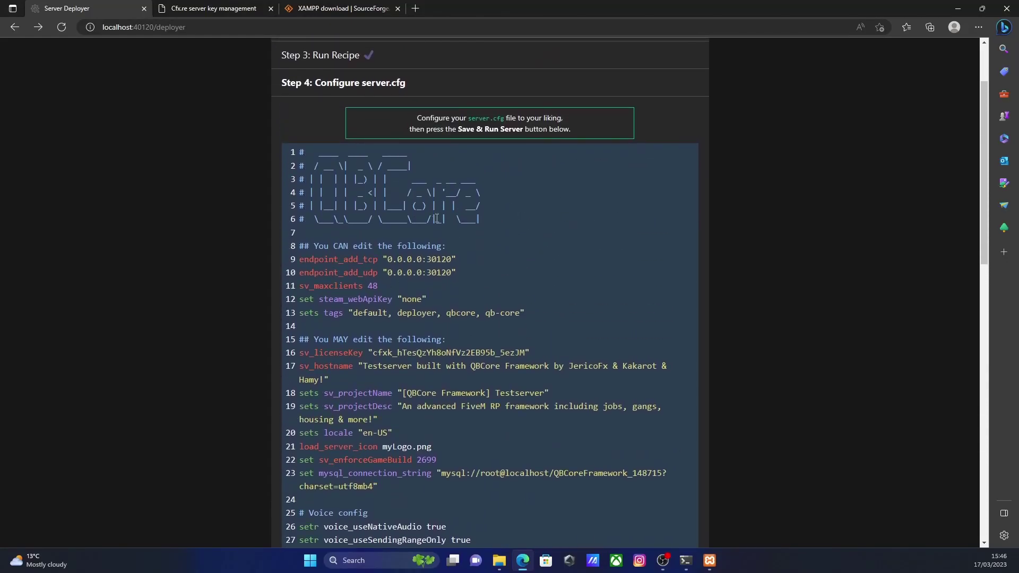
Step: Review the generated server.cfg, then save it unchanged and run the server
{"action": "scroll", "coordinate": [437, 219], "scroll_direction": "down", "scroll_amount": 3}
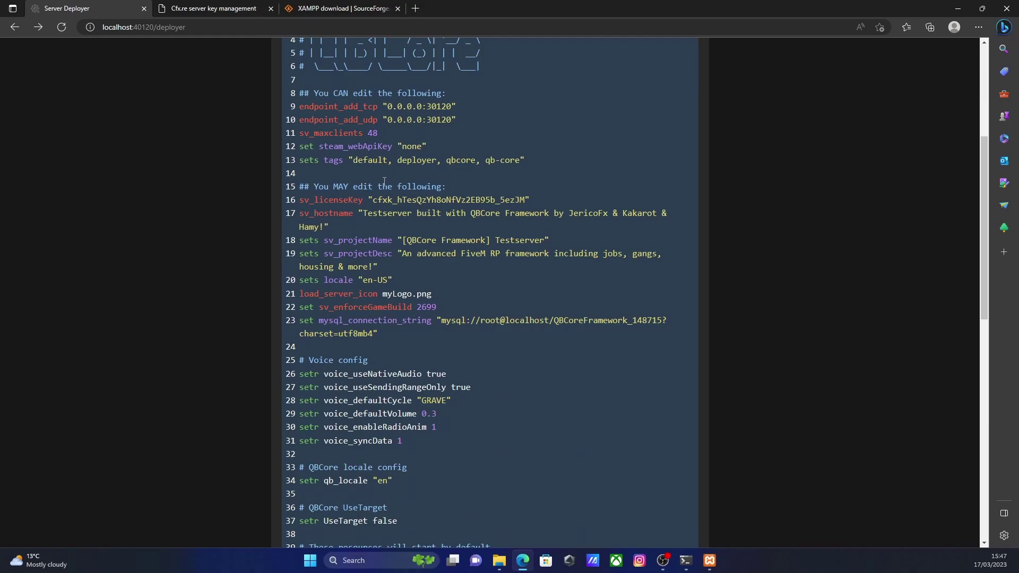
{"action": "scroll", "coordinate": [384, 181], "scroll_direction": "down", "scroll_amount": 7}
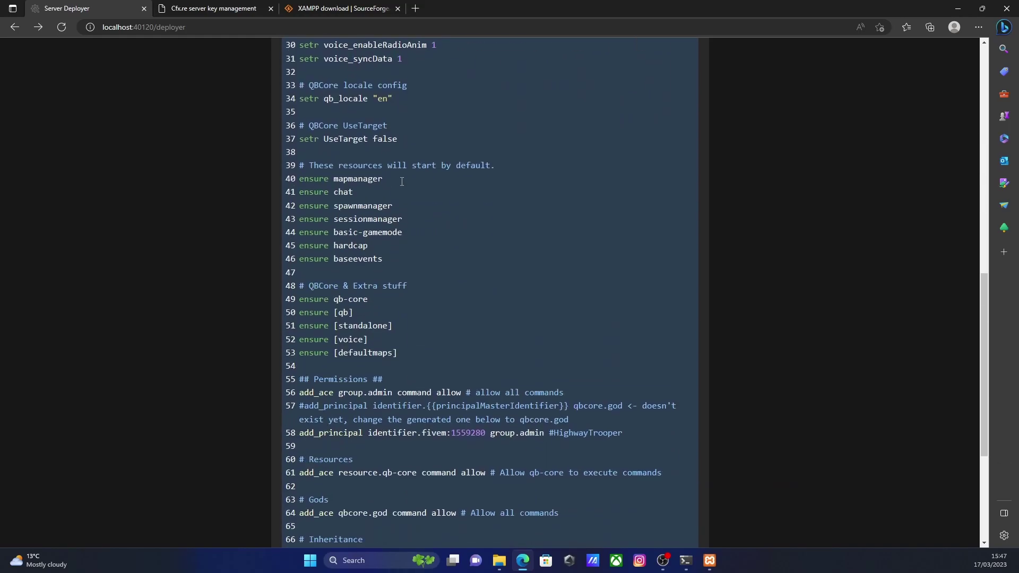
{"action": "scroll", "coordinate": [402, 181], "scroll_direction": "down", "scroll_amount": 5}
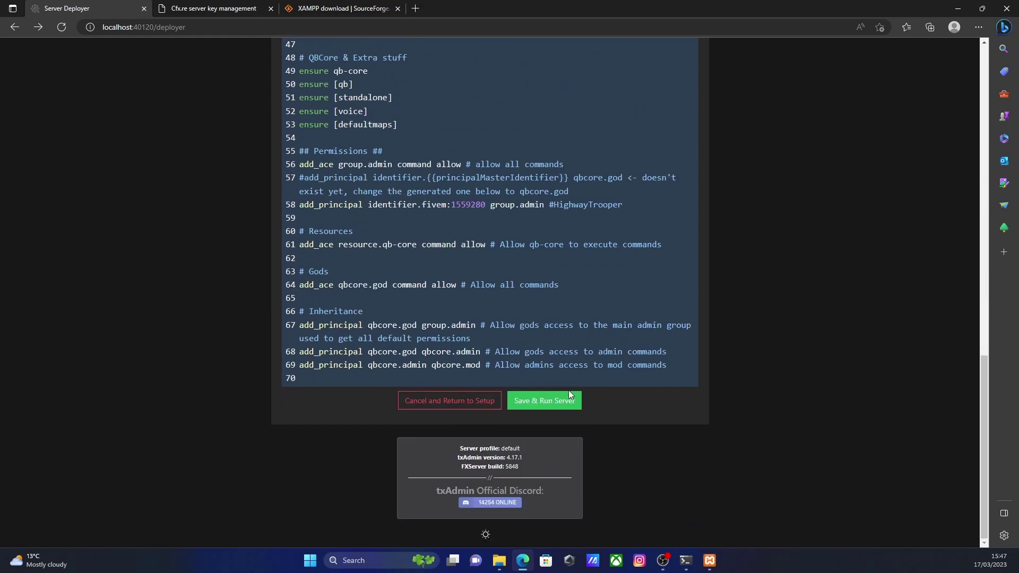
{"action": "left_click", "coordinate": [532, 405]}
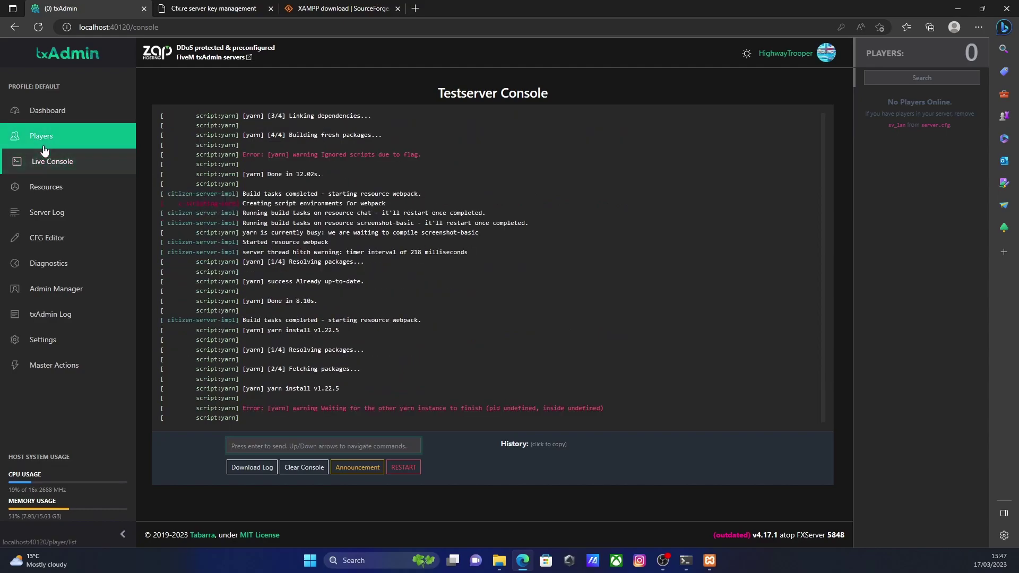
Step: View the Admin Manager page and the Testserver dashboard in txAdmin
{"action": "left_click", "coordinate": [96, 299]}
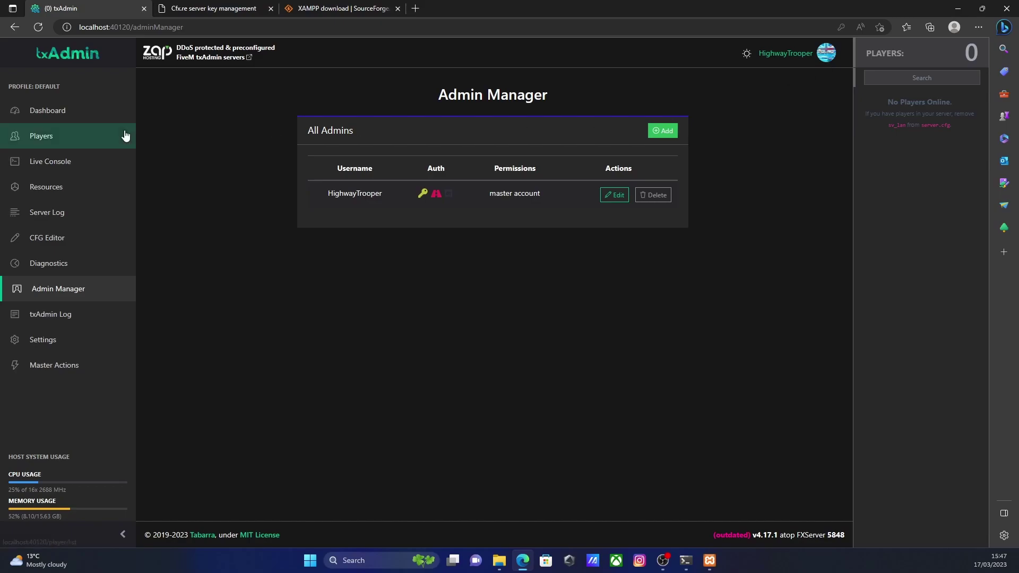
{"action": "left_click", "coordinate": [73, 112]}
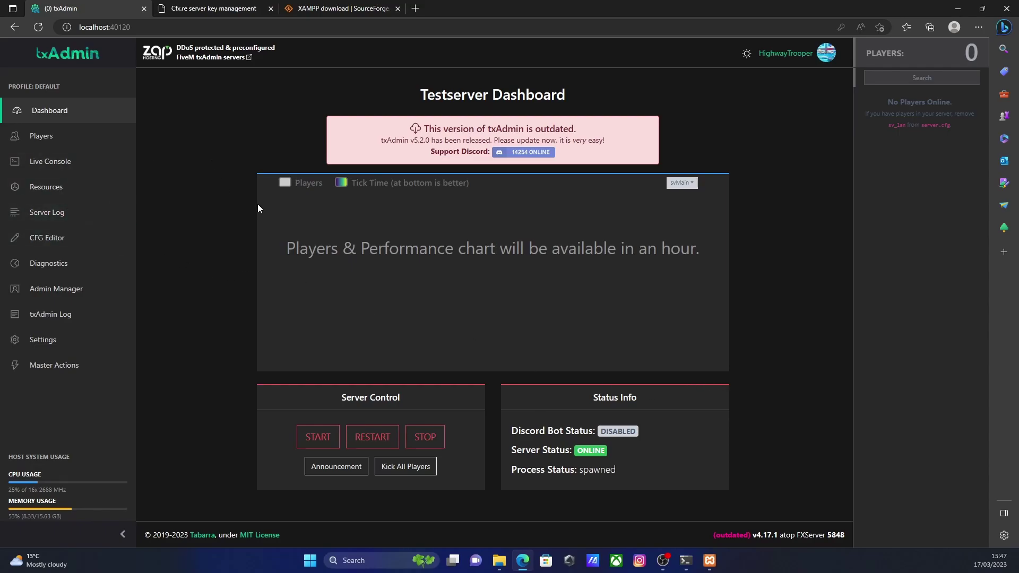
Step: Minimize the browser, launch FiveM and connect to the local server found on LAN
{"action": "left_click", "coordinate": [959, 9]}
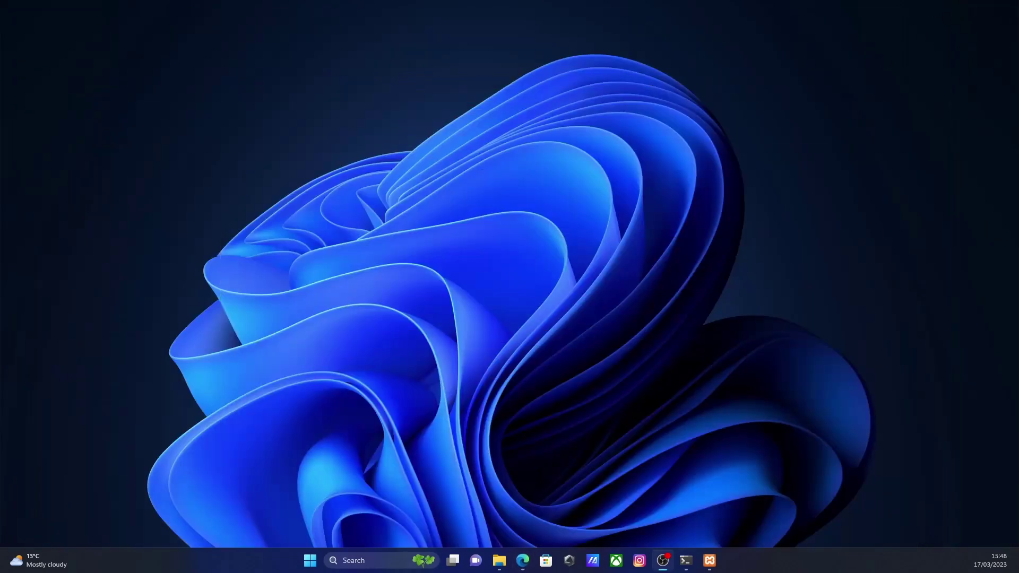
{"action": "left_click", "coordinate": [380, 556]}
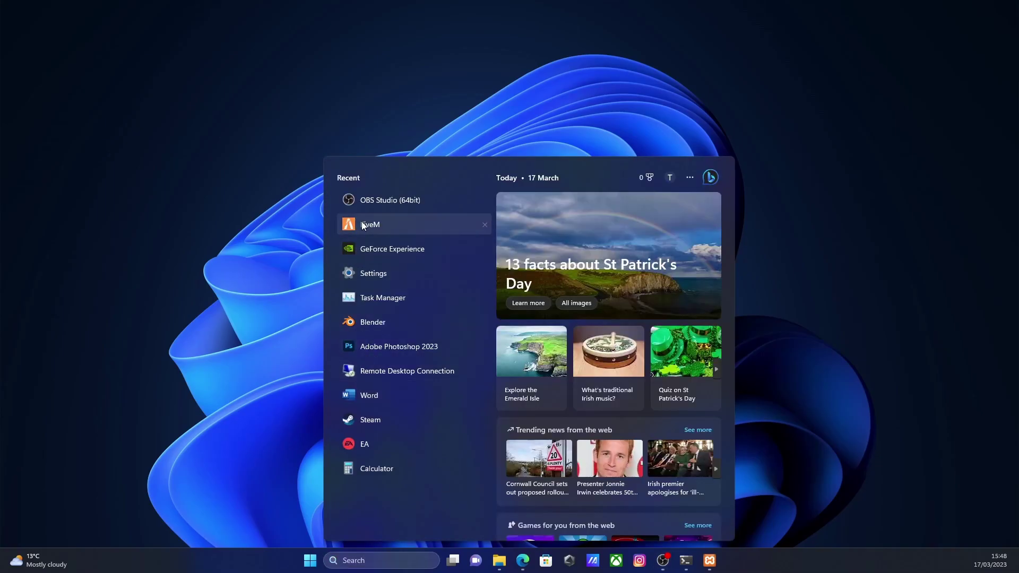
{"action": "left_click", "coordinate": [362, 224]}
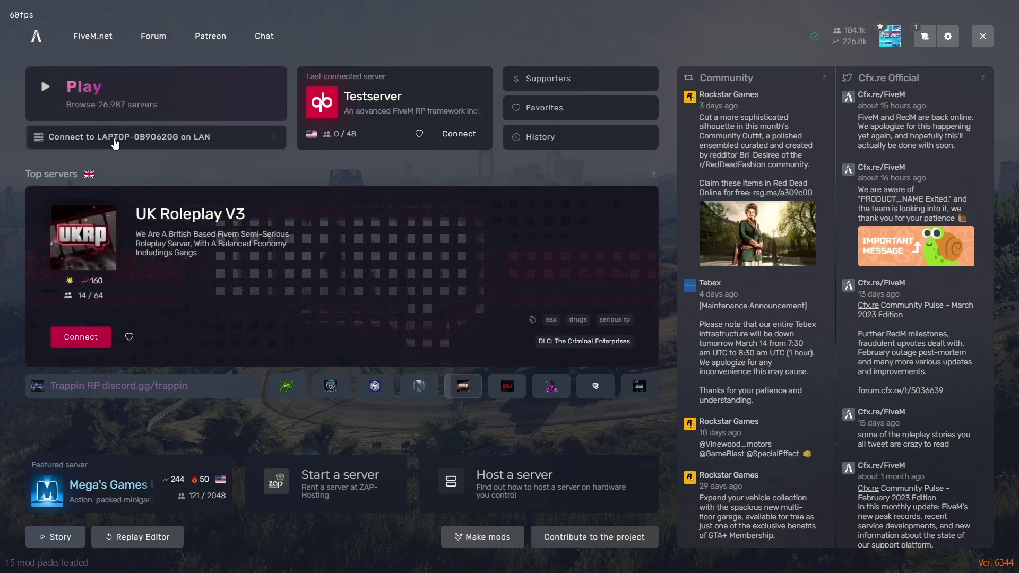
{"action": "left_click", "coordinate": [139, 137]}
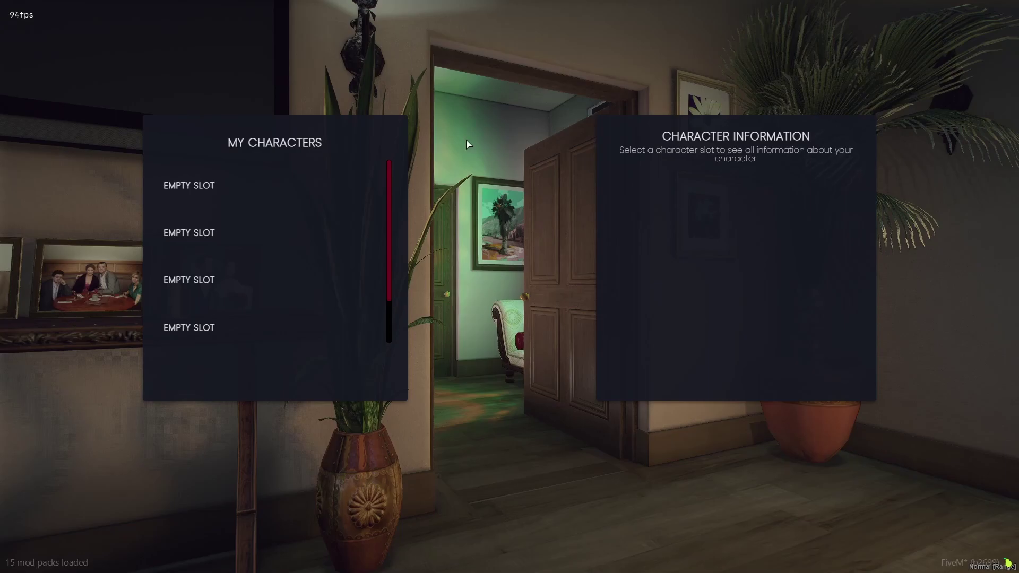
Step: Start a character in the first empty slot, entering the first and last name, Albania as nationality and Male as gender
{"action": "left_click", "coordinate": [219, 192]}
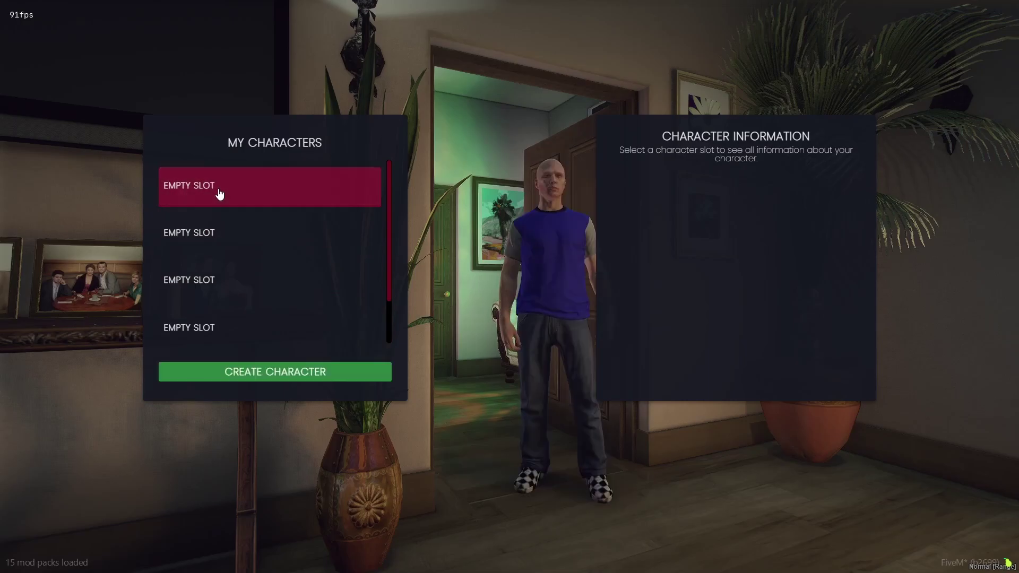
{"action": "left_click", "coordinate": [333, 372]}
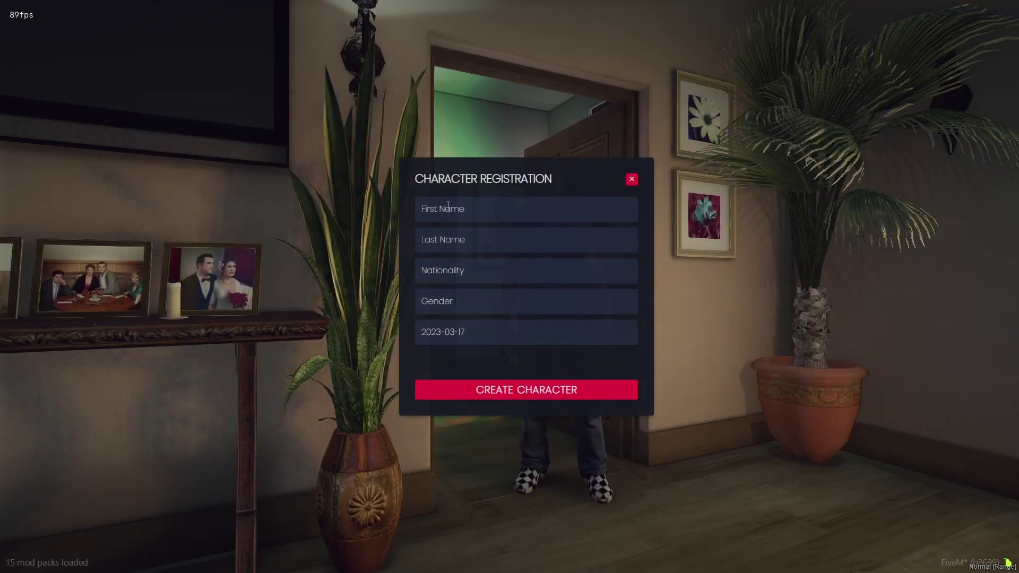
{"action": "type", "text": "Tom"}
{"action": "type", "text": "HT"}
{"action": "left_click", "coordinate": [488, 271]}
{"action": "left_click", "coordinate": [489, 335]}
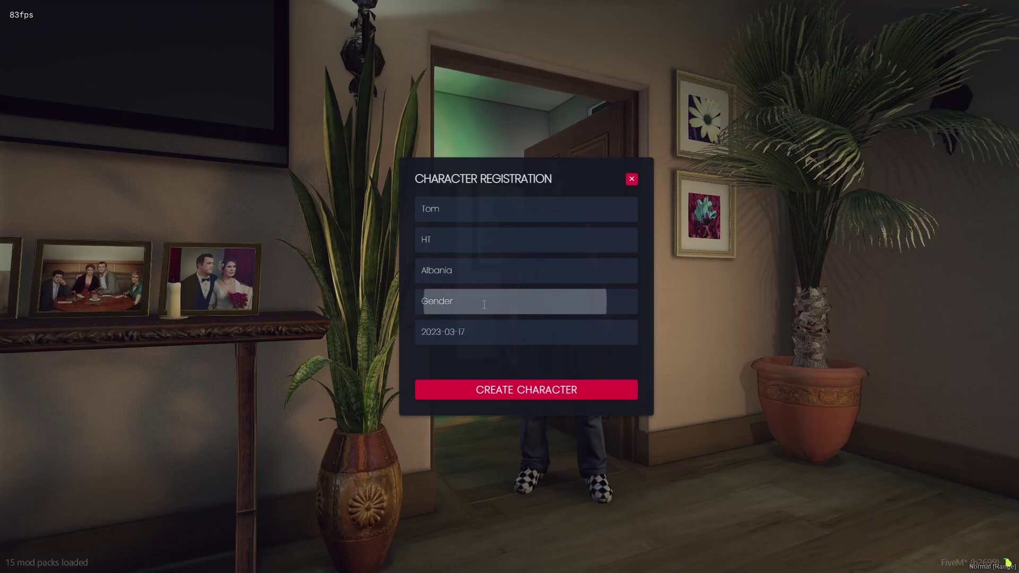
{"action": "left_click", "coordinate": [481, 301]}
{"action": "left_click", "coordinate": [465, 339]}
Step: Browse the months and years for the birth date, accept the default date and create the character
{"action": "left_click", "coordinate": [488, 340]}
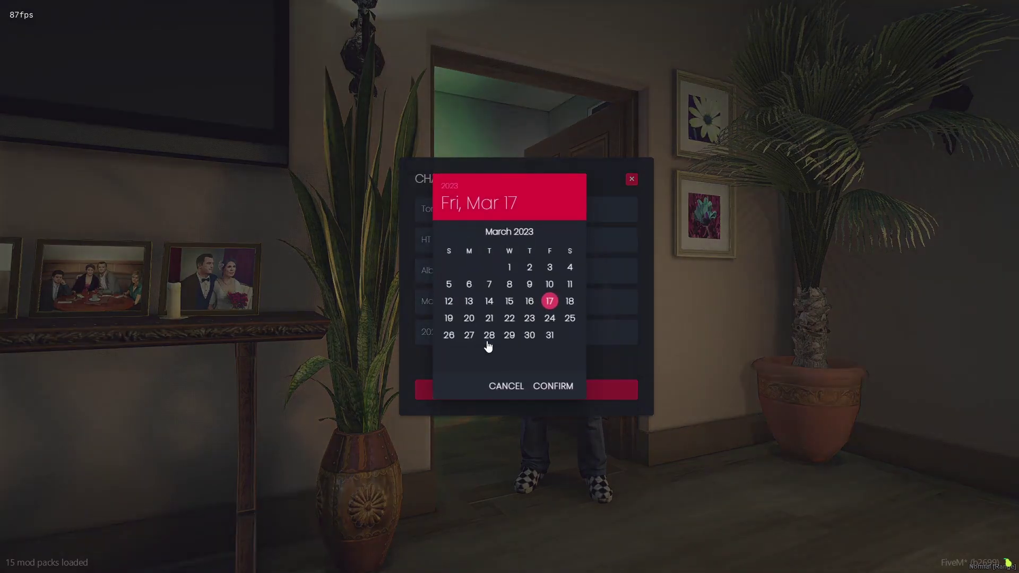
{"action": "left_click", "coordinate": [528, 234]}
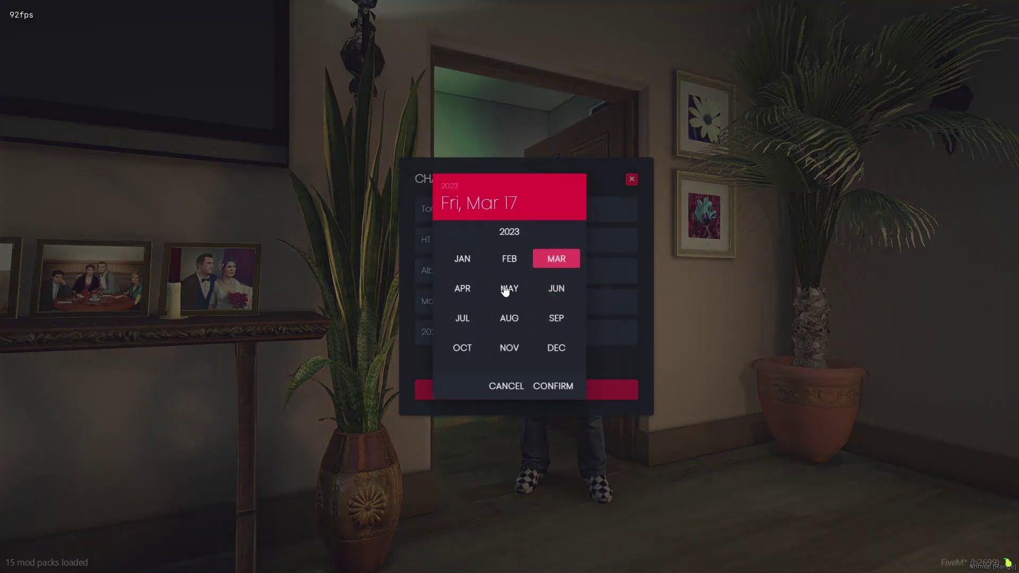
{"action": "left_click", "coordinate": [510, 232]}
{"action": "scroll", "coordinate": [512, 308], "scroll_direction": "down", "scroll_amount": 8}
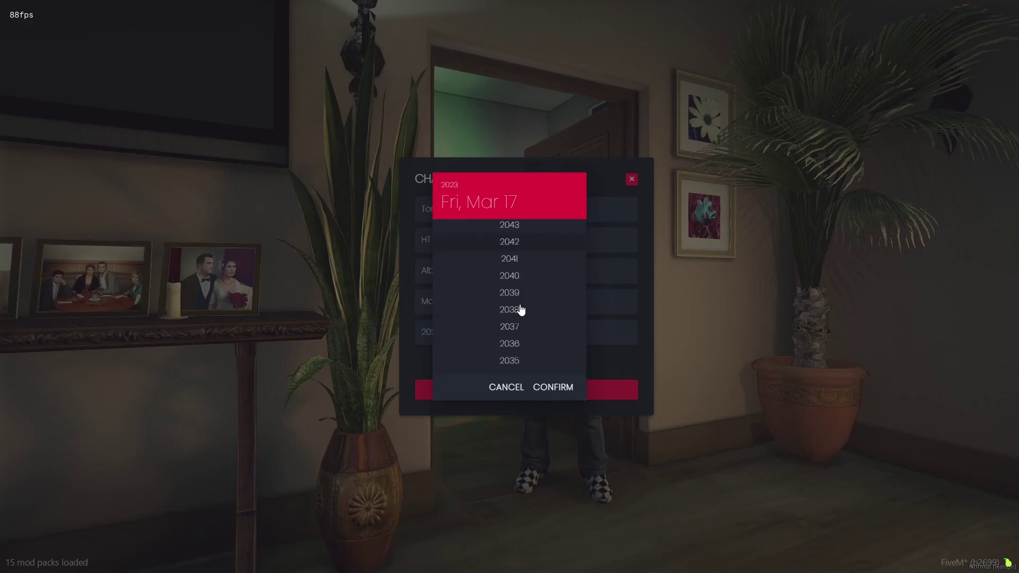
{"action": "left_click", "coordinate": [552, 390]}
{"action": "left_click", "coordinate": [553, 390]}
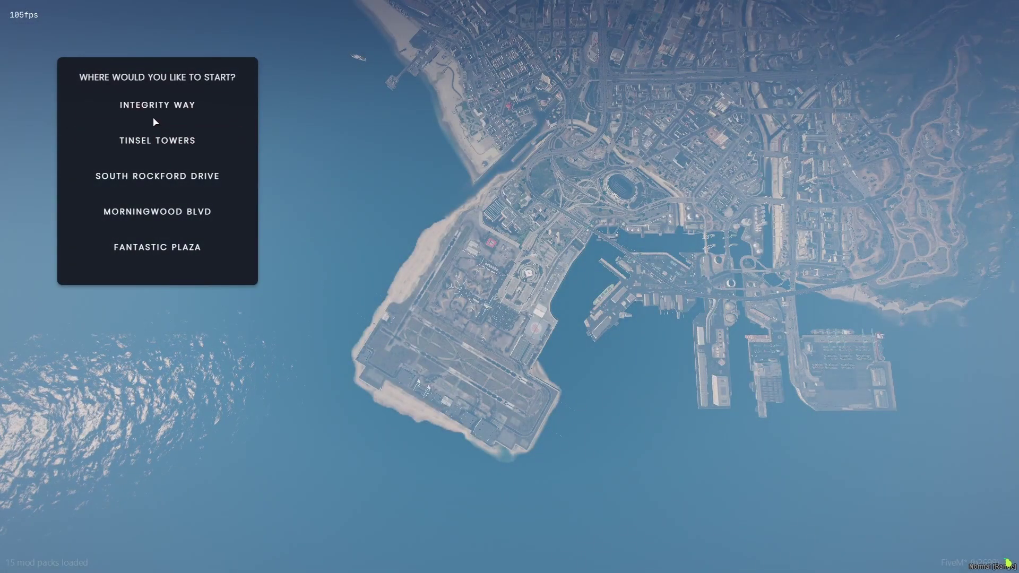
Step: Choose Integrity Way as the starting apartment and close the apartment door menu over the character editor
{"action": "left_click", "coordinate": [154, 104]}
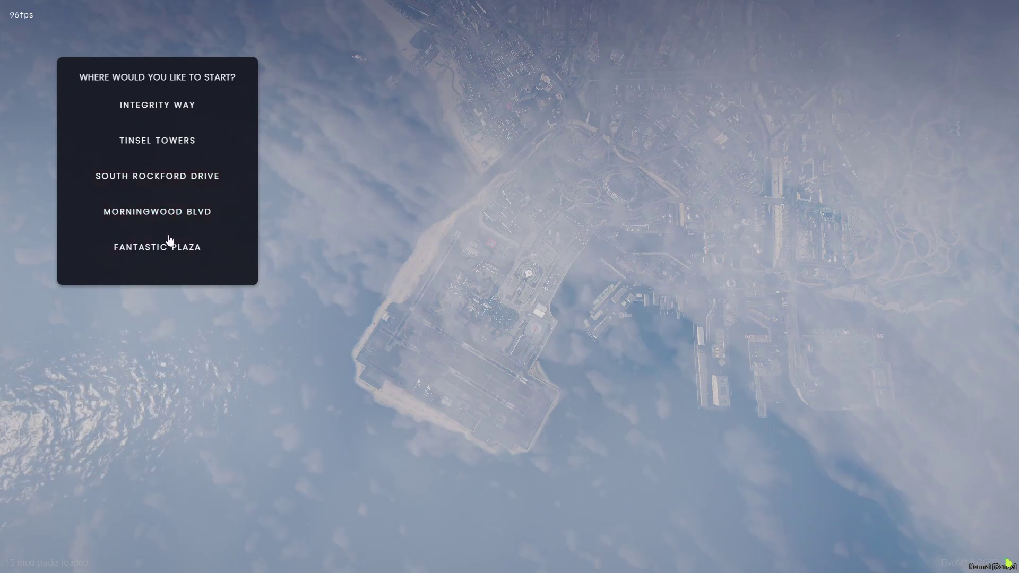
{"action": "left_click", "coordinate": [141, 105]}
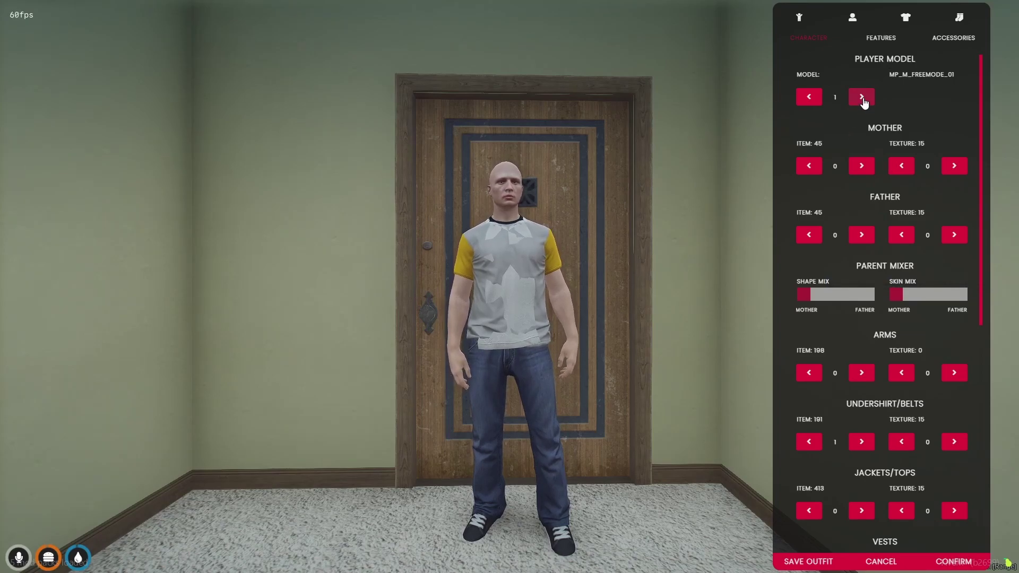
{"action": "key", "text": "e"}
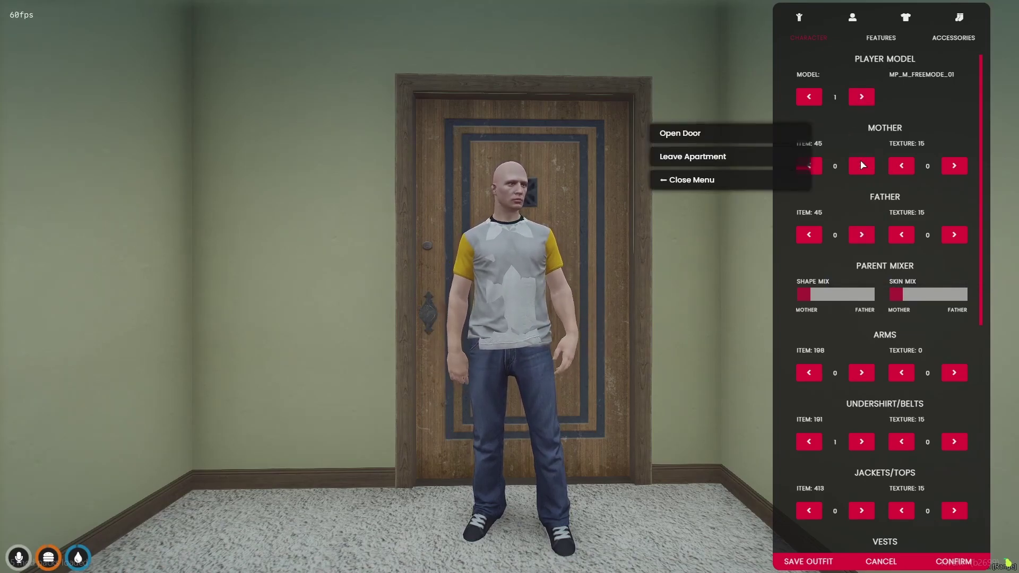
{"action": "left_click", "coordinate": [689, 186]}
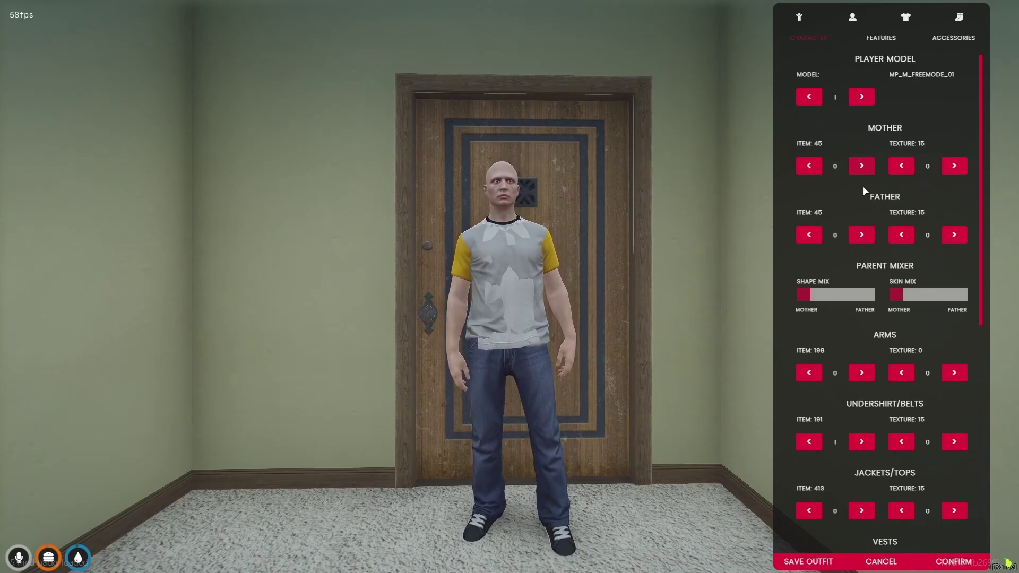
Step: Set the character's mother to item 2 with texture 1
{"action": "left_click", "coordinate": [861, 166]}
{"action": "left_click", "coordinate": [861, 166]}
{"action": "left_click", "coordinate": [953, 166]}
{"action": "left_click", "coordinate": [953, 166]}
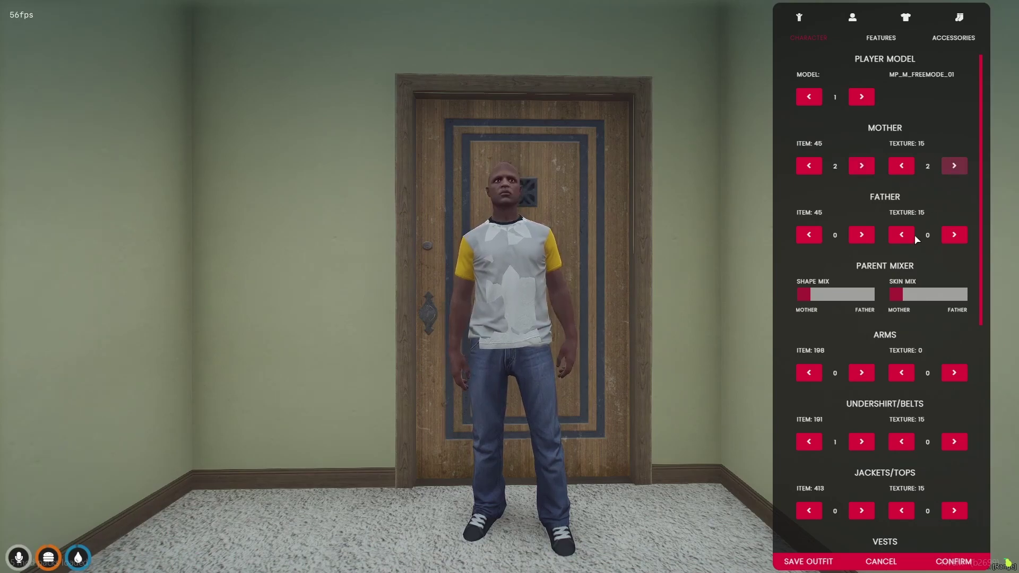
{"action": "left_click", "coordinate": [900, 166]}
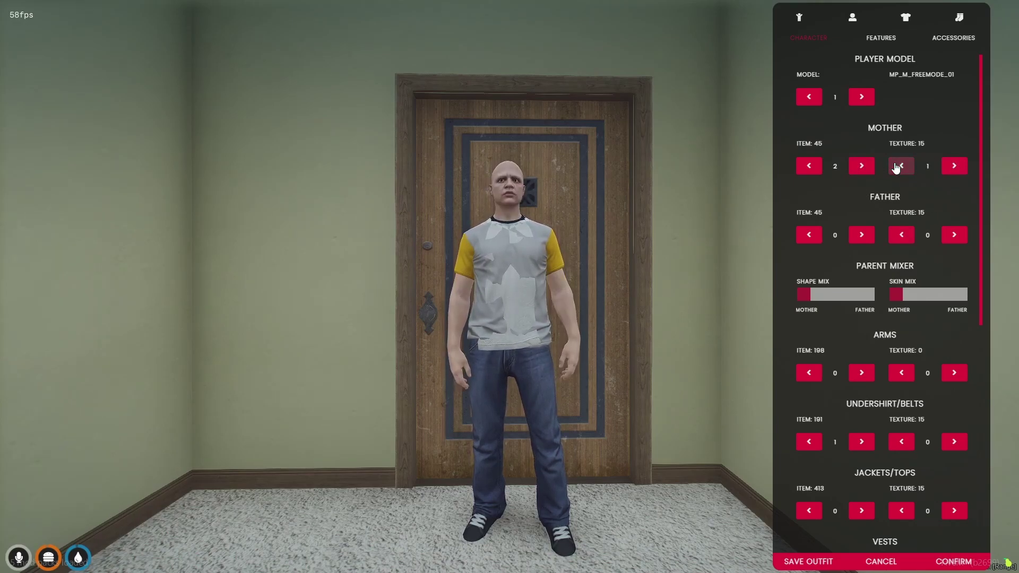
Step: Cycle through the arms options and set the character's arms to item 2
{"action": "scroll", "coordinate": [896, 191], "scroll_direction": "down", "scroll_amount": 2}
{"action": "left_click", "coordinate": [862, 266]}
{"action": "left_click", "coordinate": [863, 267]}
{"action": "left_click", "coordinate": [862, 267]}
{"action": "left_click", "coordinate": [863, 266]}
{"action": "left_click", "coordinate": [863, 266]}
{"action": "left_click", "coordinate": [808, 266]}
{"action": "left_click", "coordinate": [809, 266]}
{"action": "left_click", "coordinate": [809, 266]}
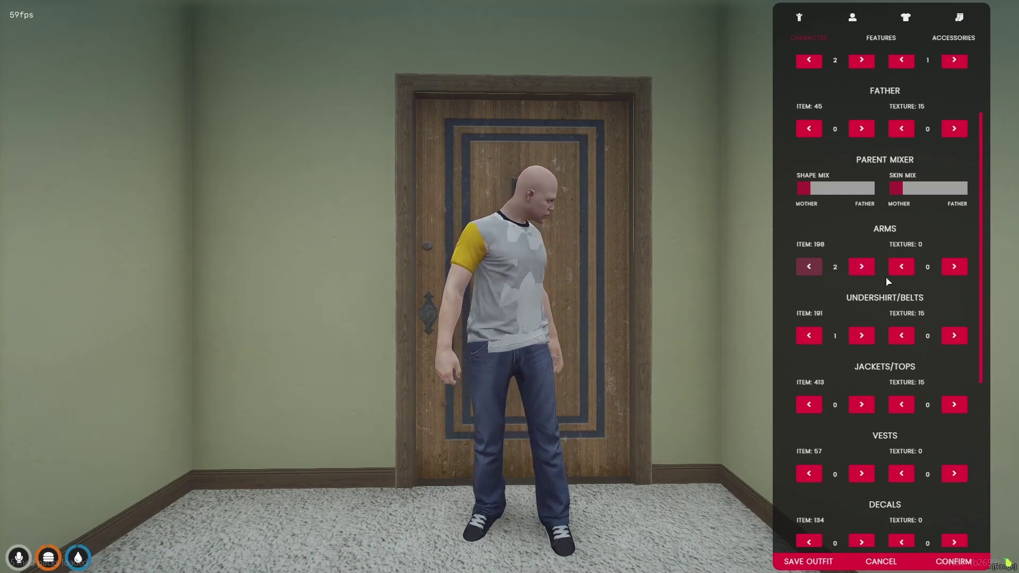
Step: Set the undershirt to item 2 and the jacket to item 3
{"action": "scroll", "coordinate": [886, 276], "scroll_direction": "down", "scroll_amount": 2}
{"action": "left_click", "coordinate": [861, 229]}
{"action": "left_click", "coordinate": [861, 229]}
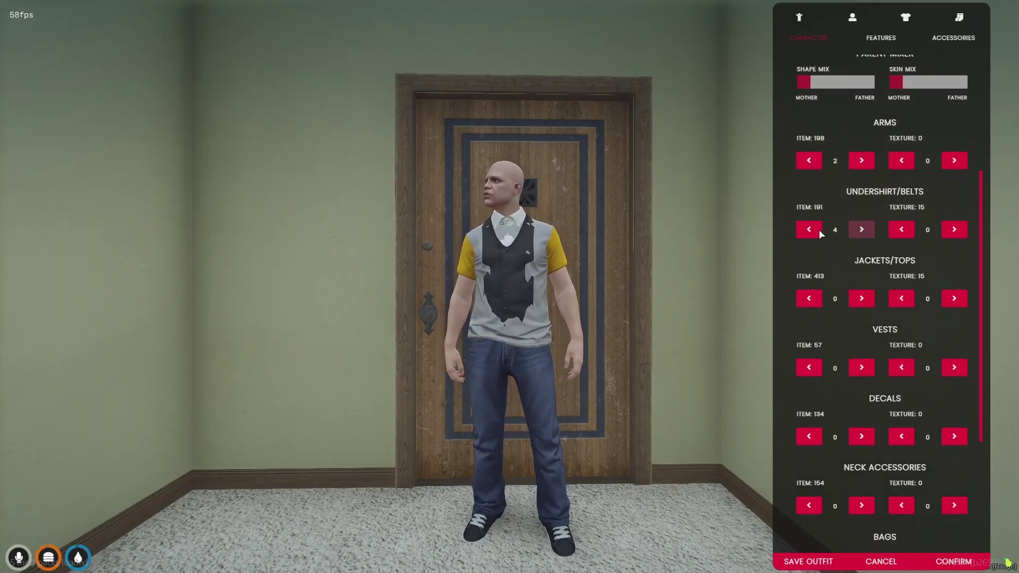
{"action": "left_click", "coordinate": [808, 229]}
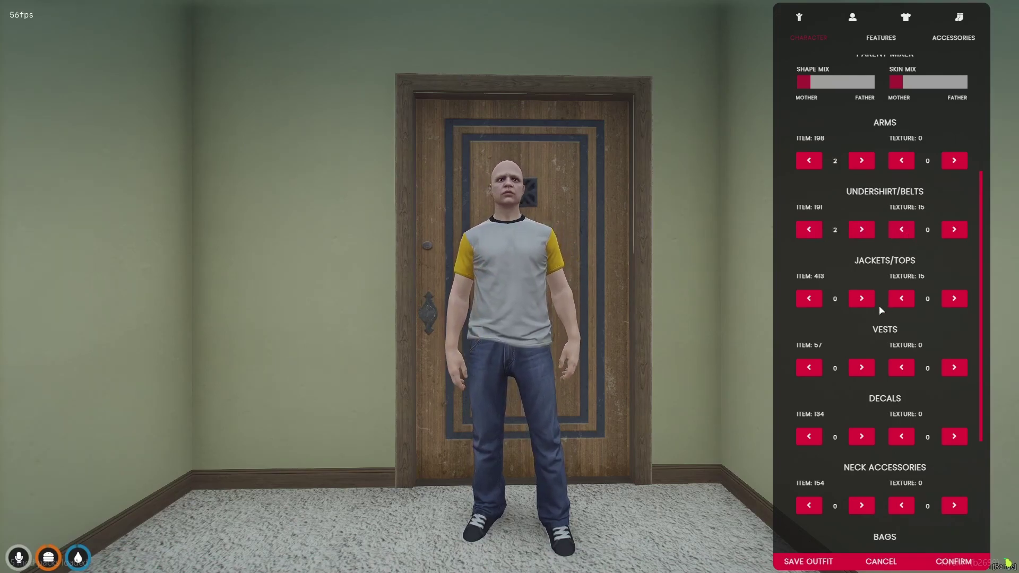
{"action": "scroll", "coordinate": [870, 151], "scroll_direction": "up", "scroll_amount": 4}
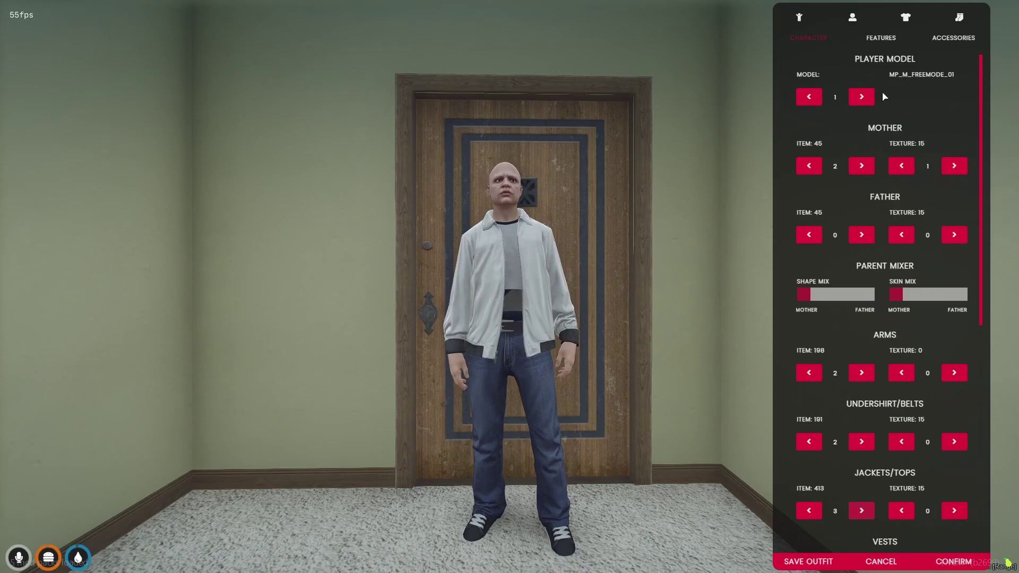
Step: Look through the facial feature options and set the hat accessory to item 0
{"action": "left_click", "coordinate": [878, 39]}
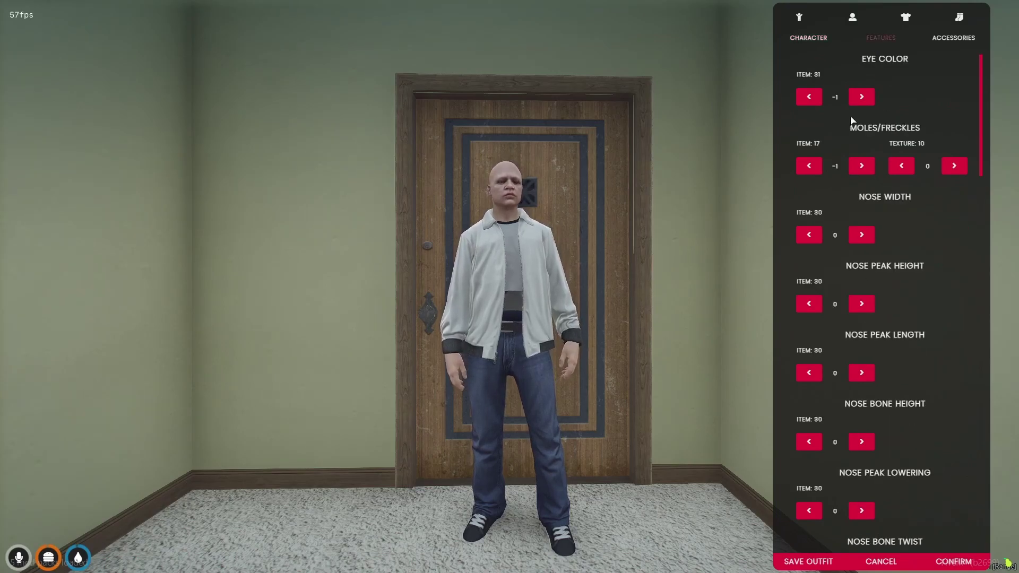
{"action": "scroll", "coordinate": [857, 154], "scroll_direction": "down", "scroll_amount": 2}
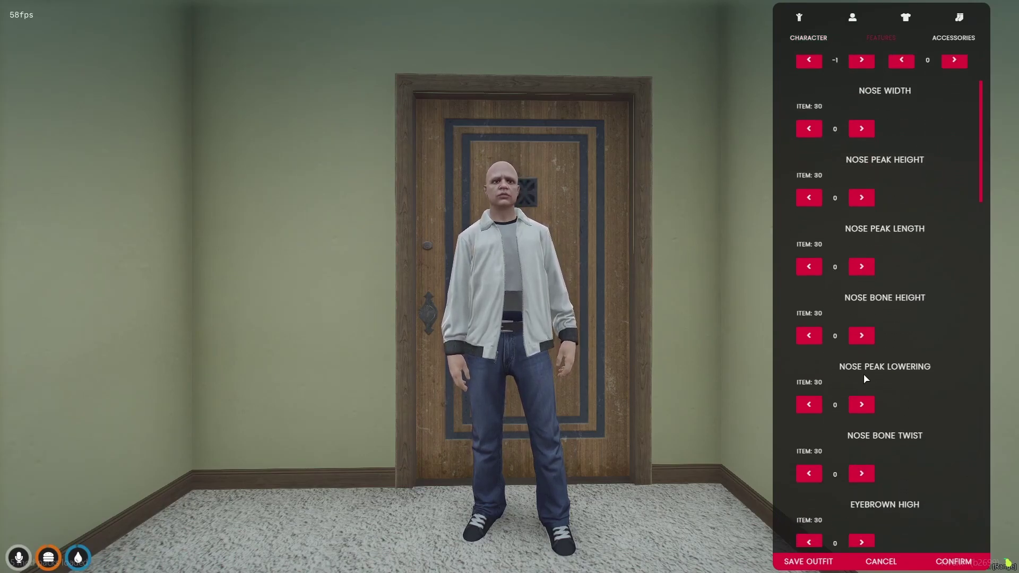
{"action": "scroll", "coordinate": [870, 350], "scroll_direction": "up", "scroll_amount": 2}
{"action": "left_click", "coordinate": [949, 39]}
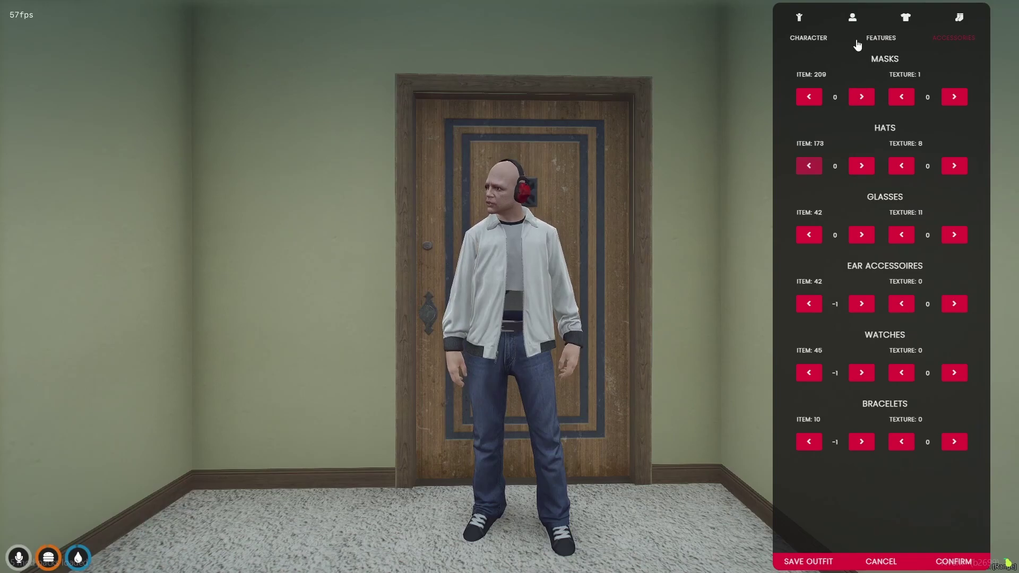
Step: Preview the character in the torso, leg, head and full-body camera views, and confirm the appearance
{"action": "left_click", "coordinate": [905, 22]}
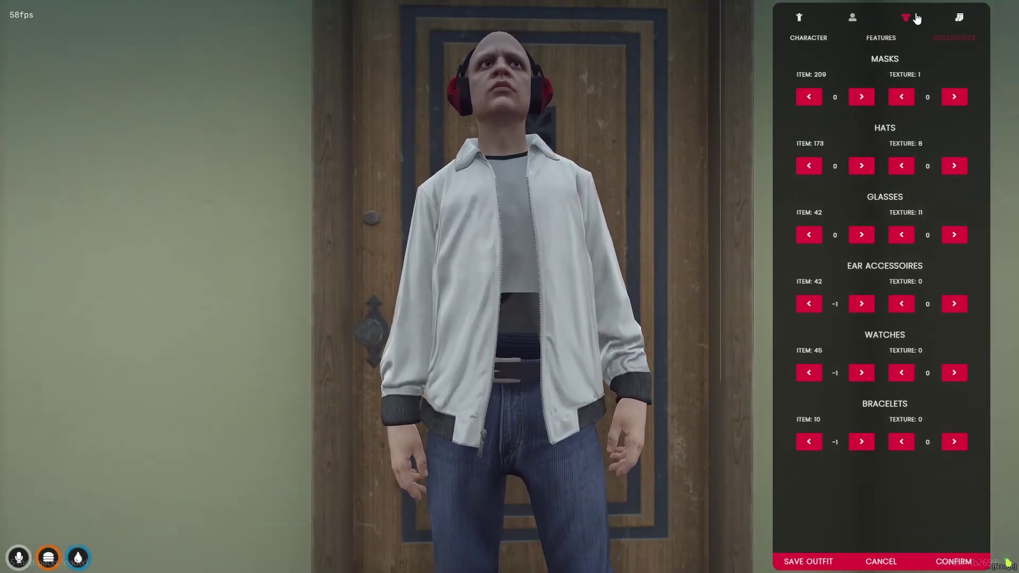
{"action": "left_click", "coordinate": [955, 20]}
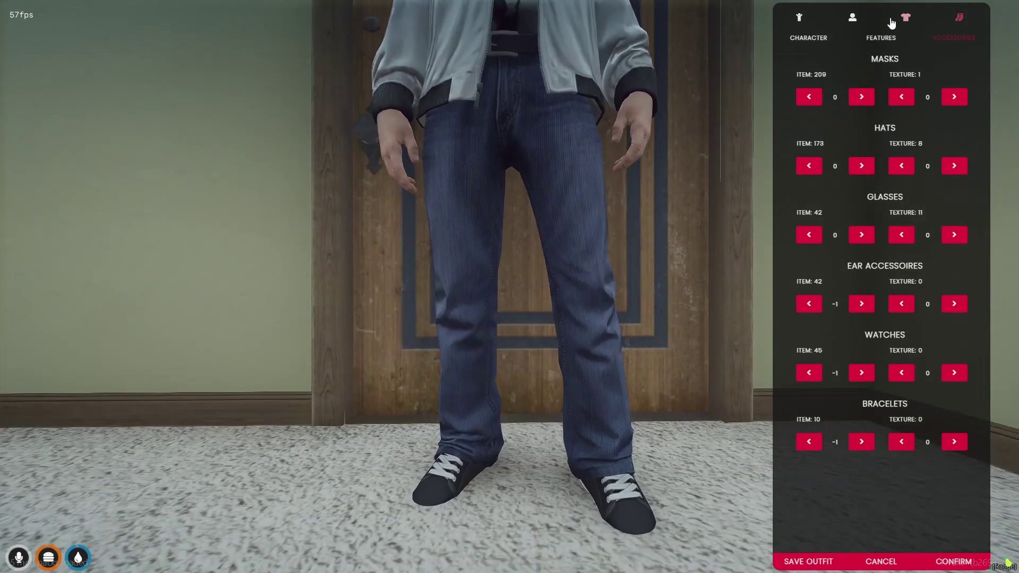
{"action": "left_click", "coordinate": [863, 20]}
{"action": "left_click", "coordinate": [800, 18]}
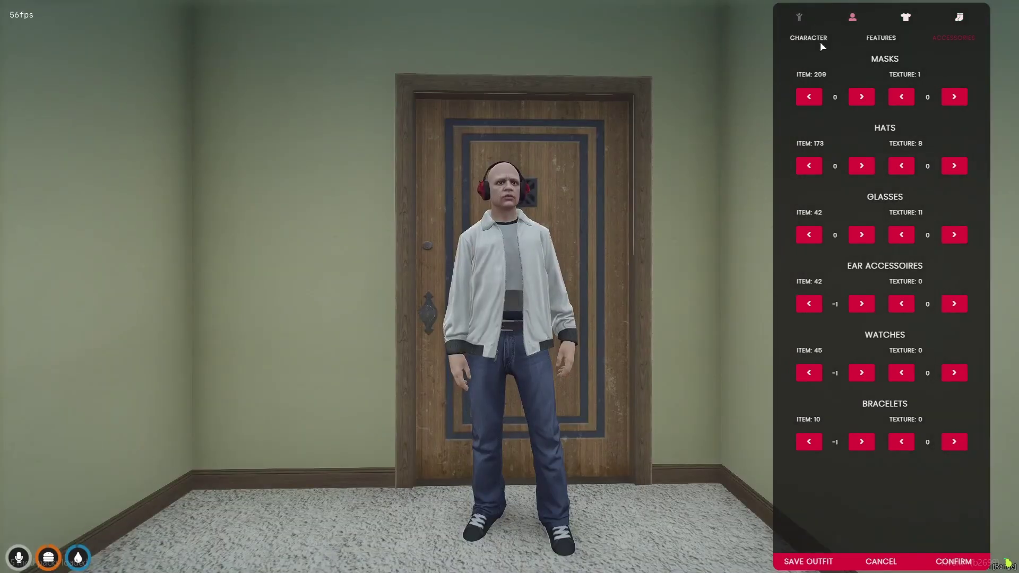
{"action": "left_click", "coordinate": [854, 19]}
{"action": "left_click", "coordinate": [905, 20]}
{"action": "left_click", "coordinate": [958, 19]}
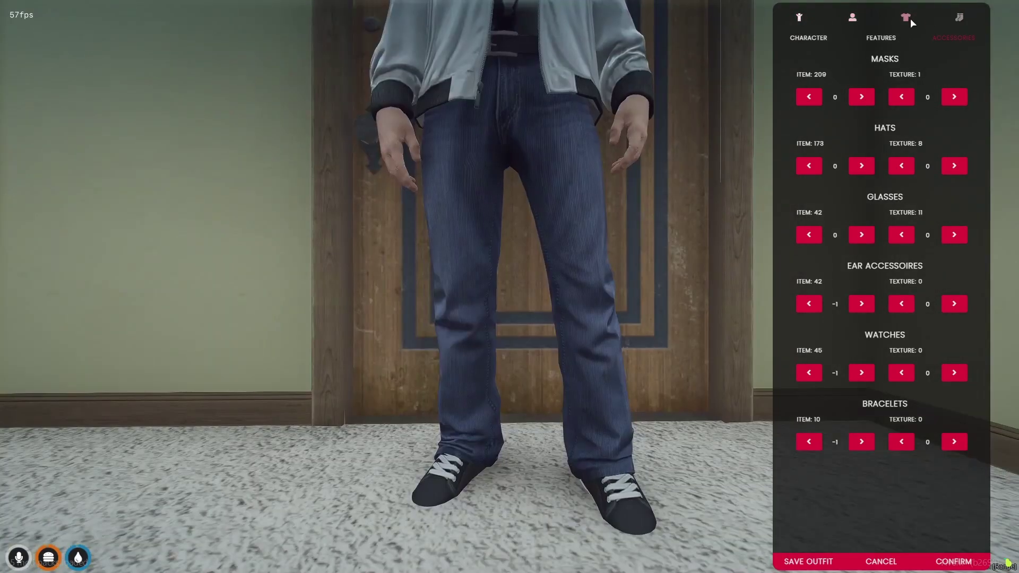
{"action": "left_click", "coordinate": [799, 22]}
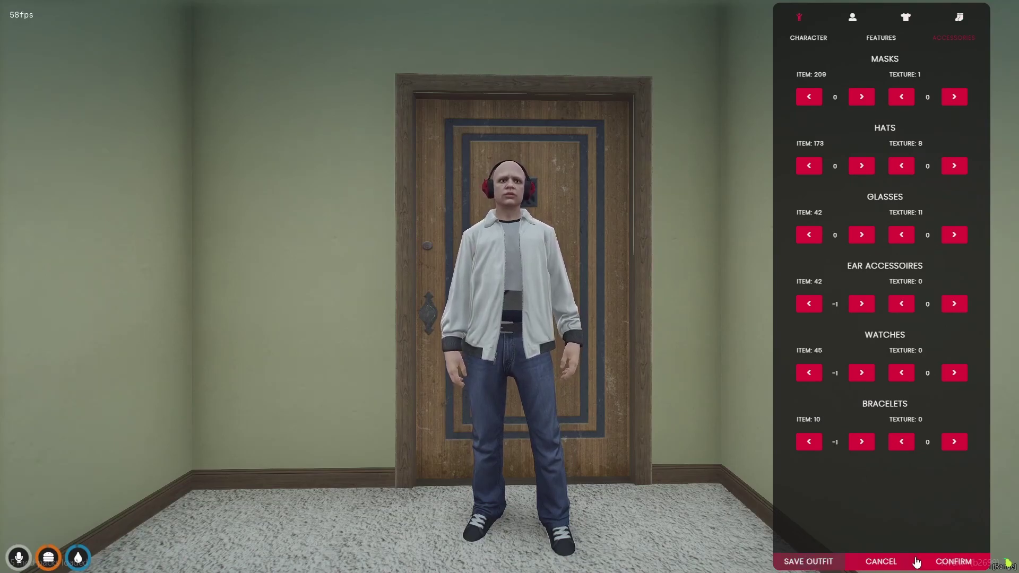
{"action": "left_click", "coordinate": [949, 561]}
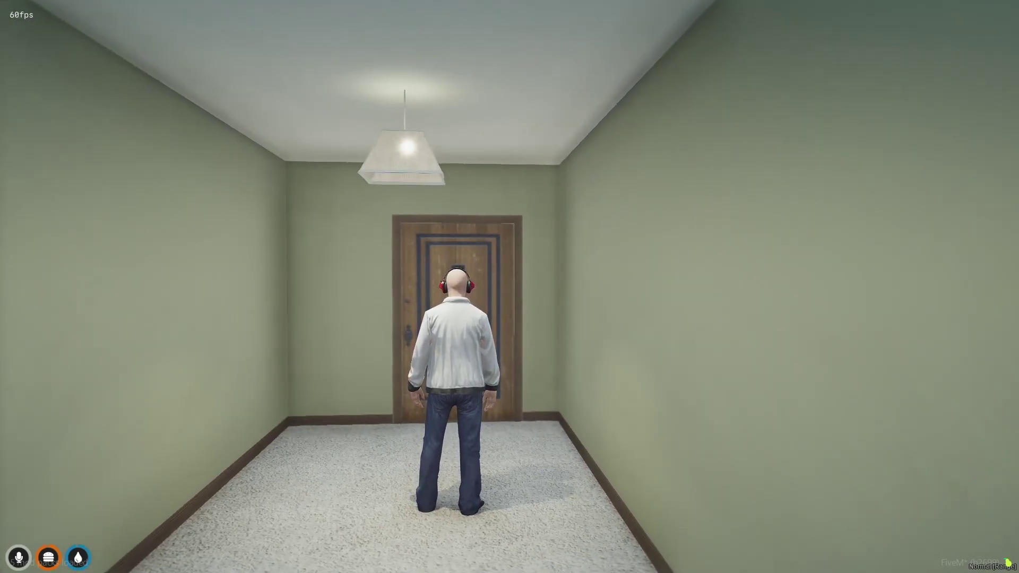
Step: Walk the character to the apartment door, leave the apartment and walk along the street outside
{"action": "key", "text": "w"}
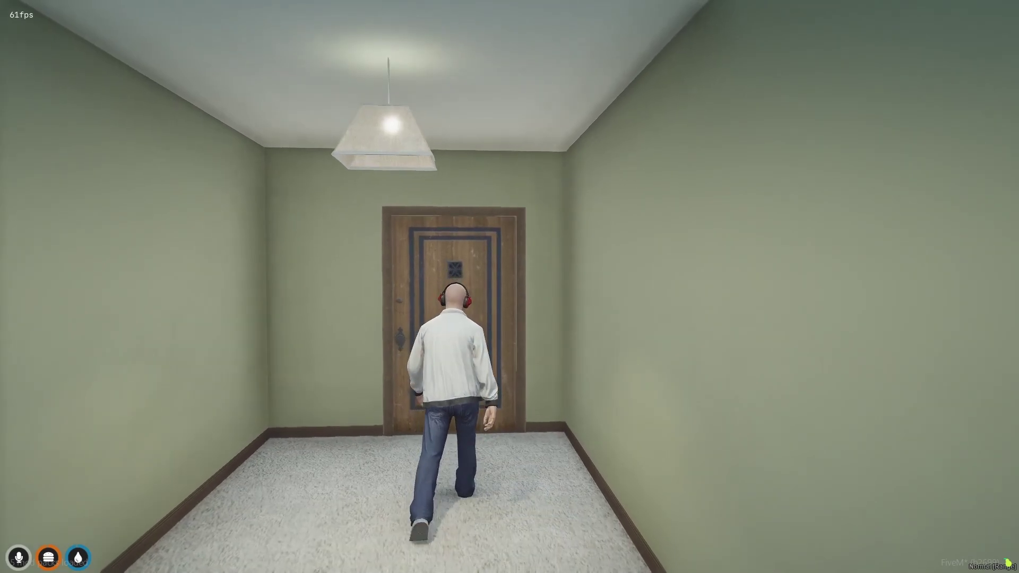
{"action": "key", "text": "e"}
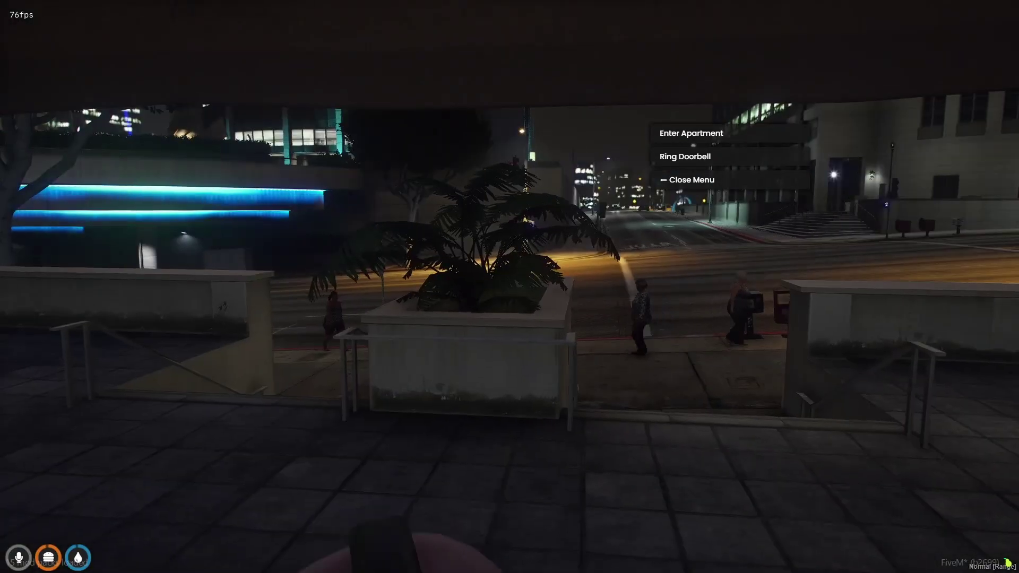
{"action": "key", "text": "w"}
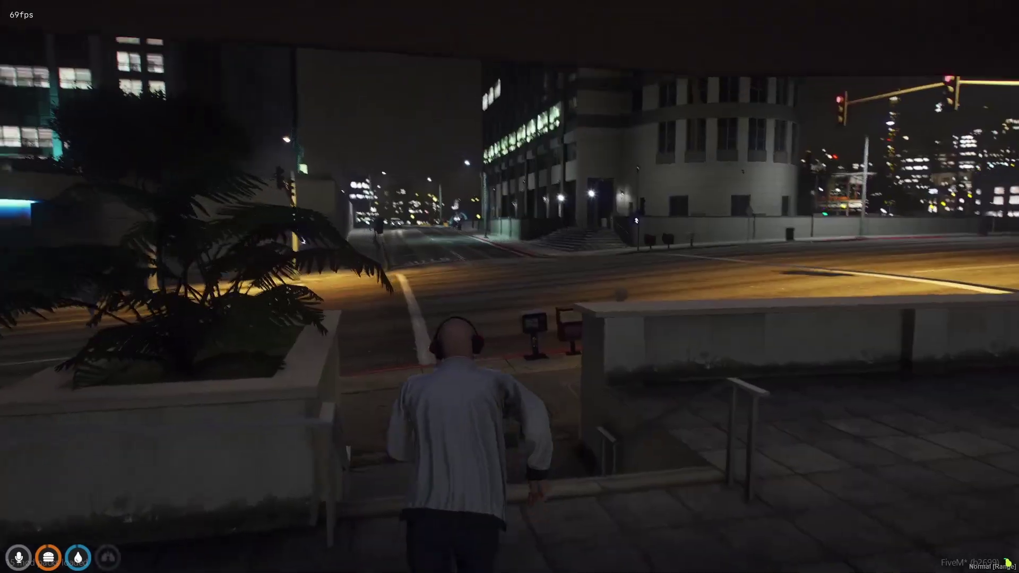
{"action": "key", "text": "w"}
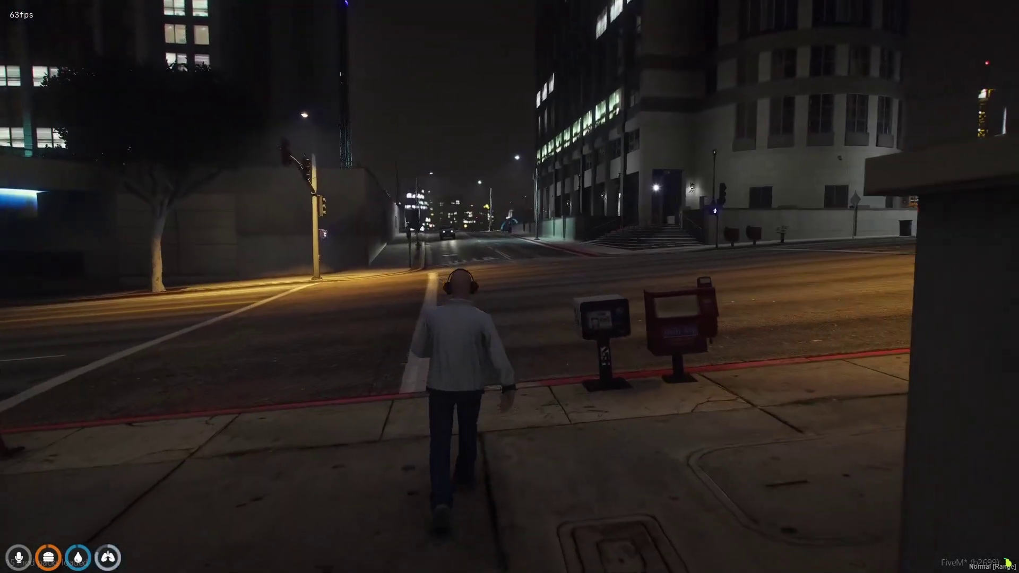
{"action": "key", "text": "w"}
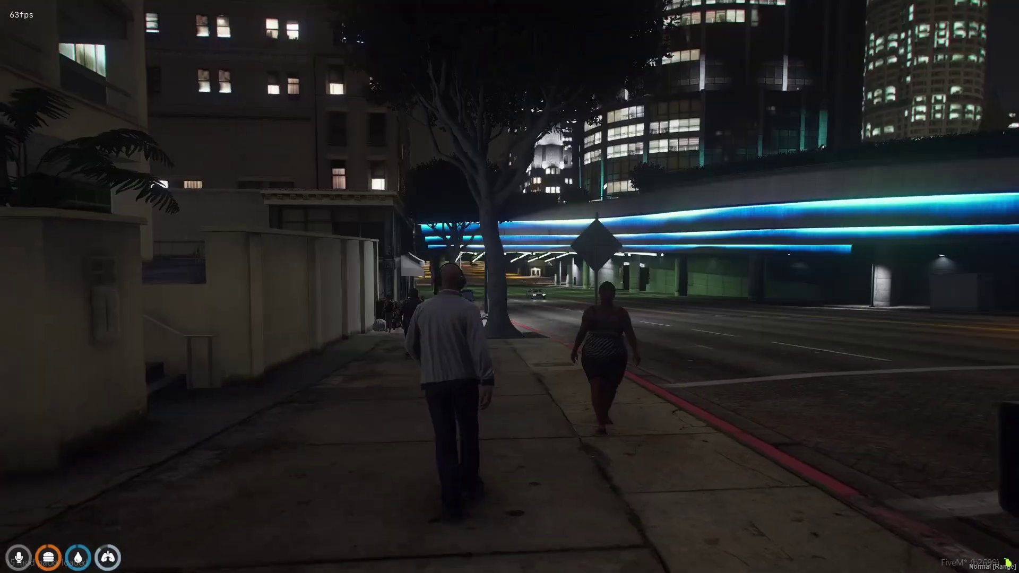
Step: Walk the character farther along the sidewalk, up to the tree beside the curb
{"action": "key", "text": "w"}
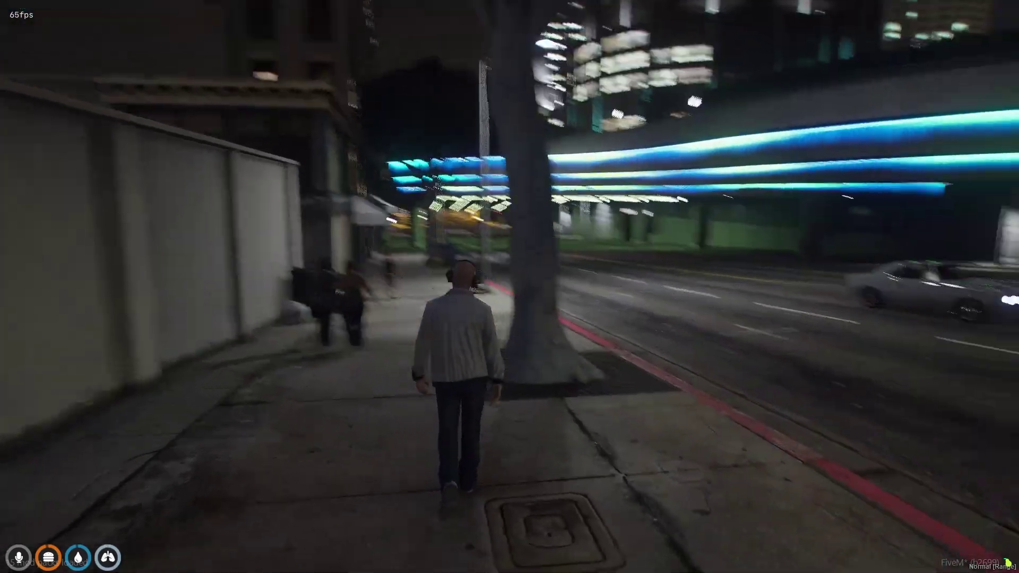
{"action": "key", "text": "w"}
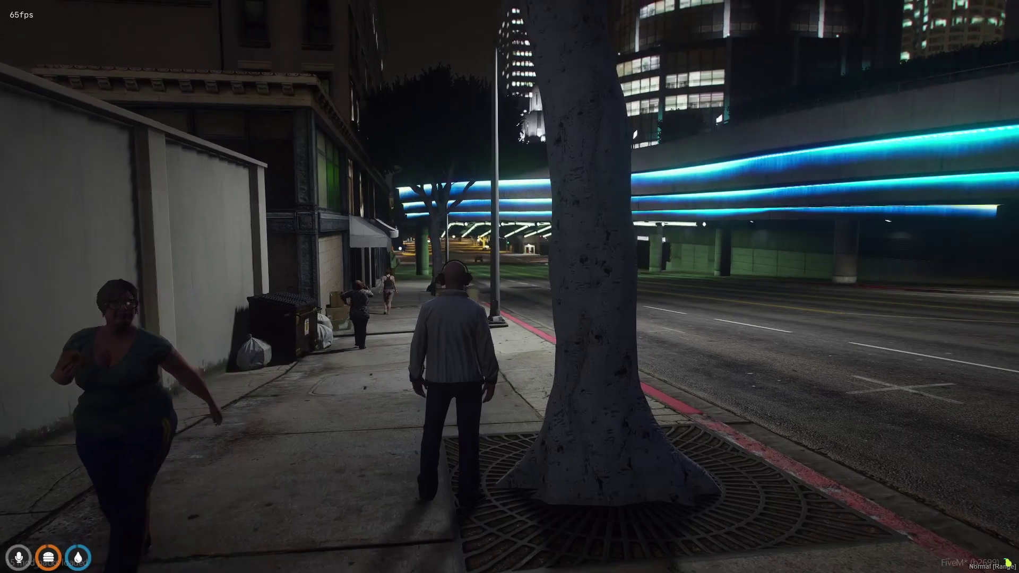
Step: Open the in-game map and examine the location markers around Pillbox Hill and across the wider city
{"action": "key", "text": "Escape"}
{"action": "left_click", "coordinate": [518, 265]}
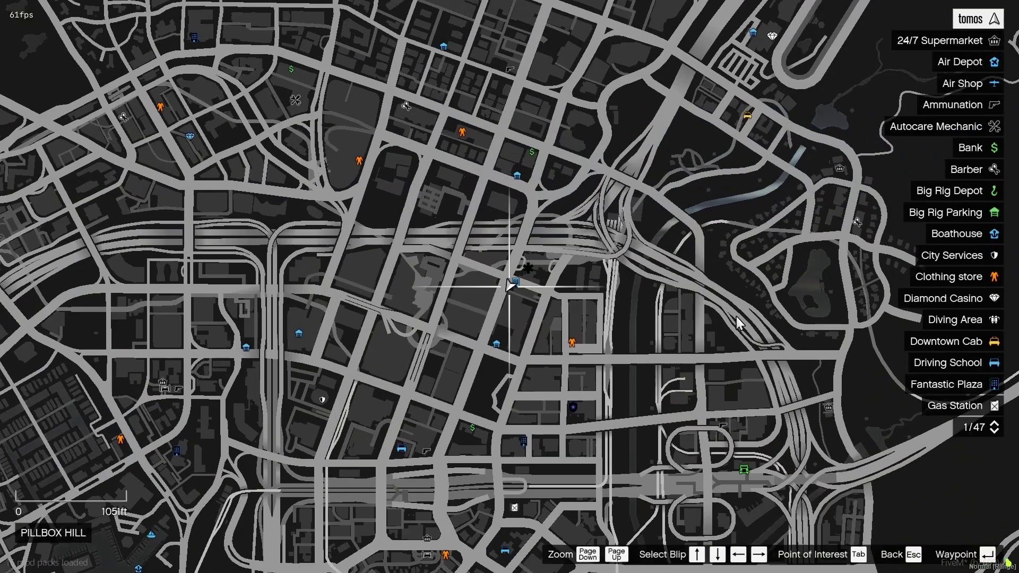
{"action": "scroll", "coordinate": [673, 356], "scroll_direction": "up", "scroll_amount": 2}
{"action": "left_click_drag", "start_coordinate": [676, 365], "coordinate": [612, 289]}
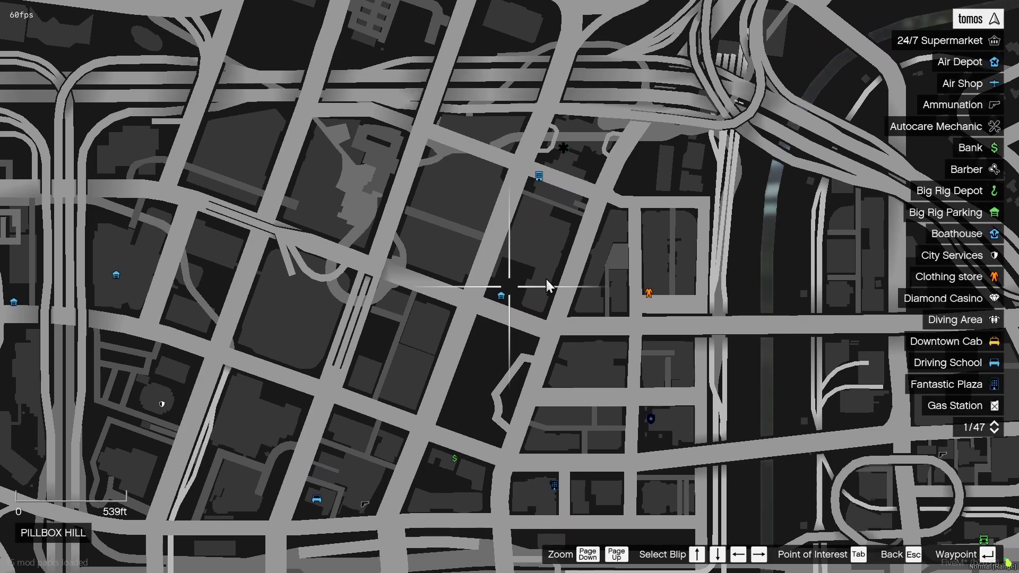
{"action": "scroll", "coordinate": [584, 284], "scroll_direction": "down", "scroll_amount": 3}
{"action": "scroll", "coordinate": [599, 287], "scroll_direction": "down", "scroll_amount": 4}
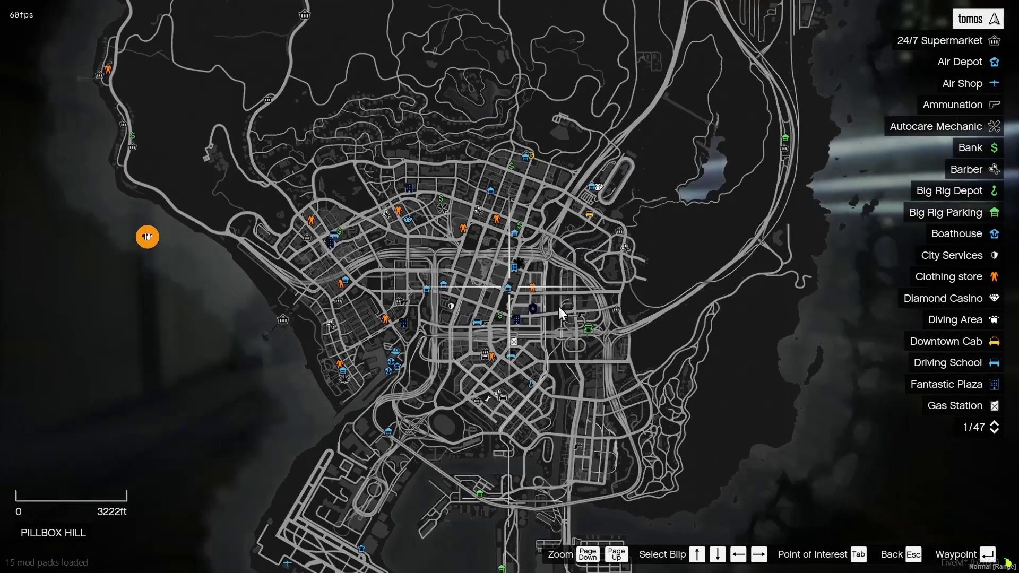
{"action": "left_click_drag", "start_coordinate": [460, 217], "coordinate": [481, 268]}
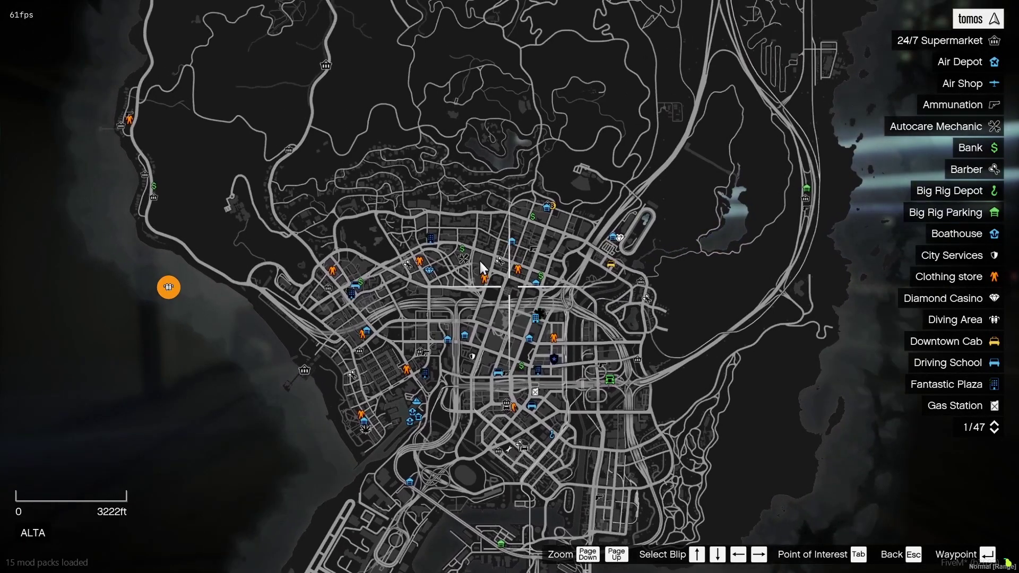